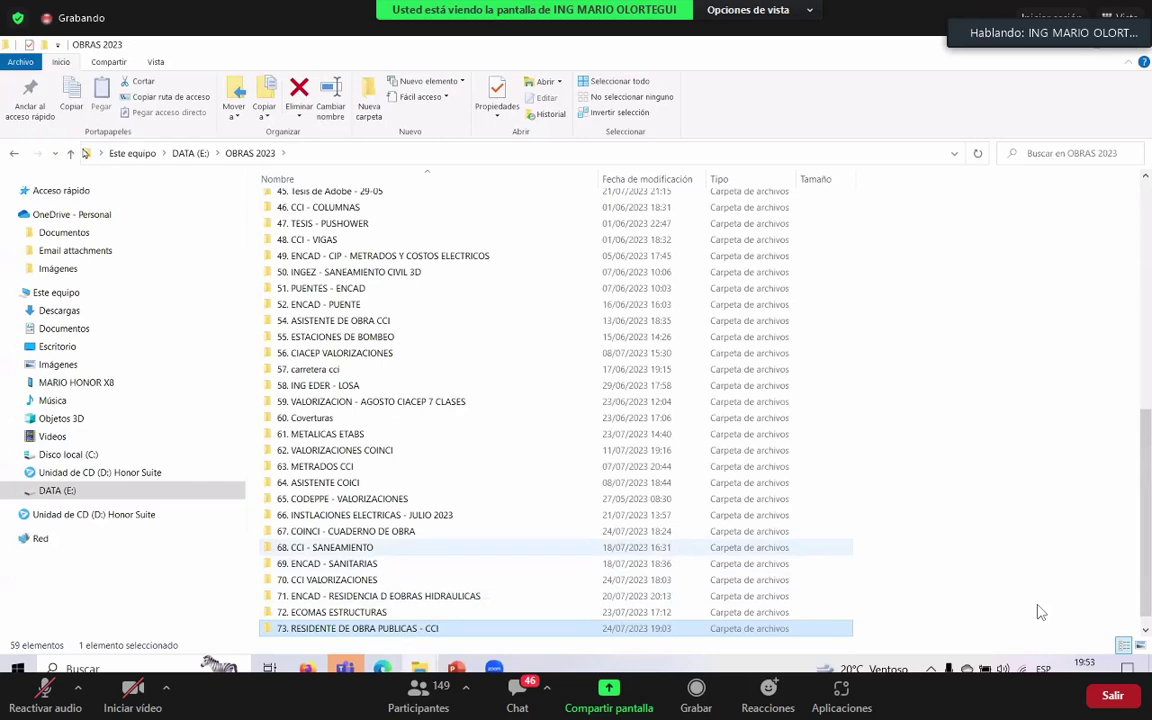
# Open the folder "67. COINCI - CUADERNO DE OBRA" inside OBRAS 2023
pyautogui.press('Up')
pyautogui.press('Up')
pyautogui.press('Up')
pyautogui.press('Up')
pyautogui.press('Up')
pyautogui.press('Up')
pyautogui.press('Return')
# Open the folder "6. EXP - COLEGIO NUEVA ESPERANZA" and its subfolder "9. EXP - COLEGIO NUEVA ESPERANZA"
pyautogui.press('Down')
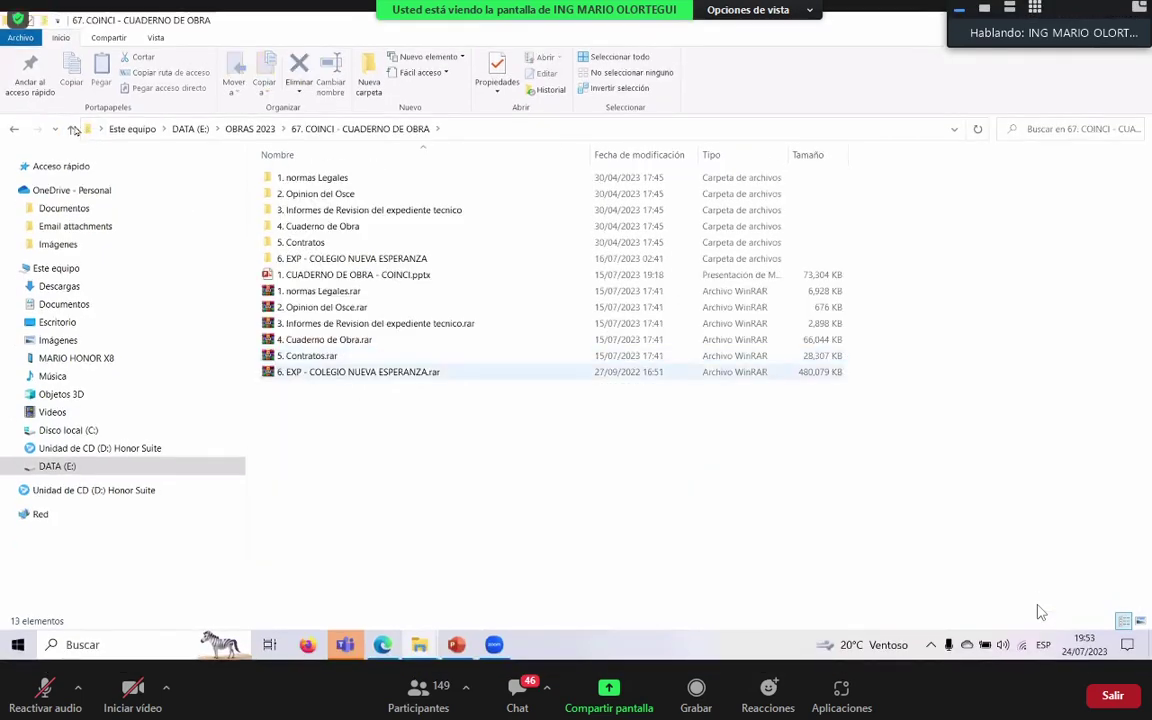
pyautogui.hotkey('shift', 'F10')
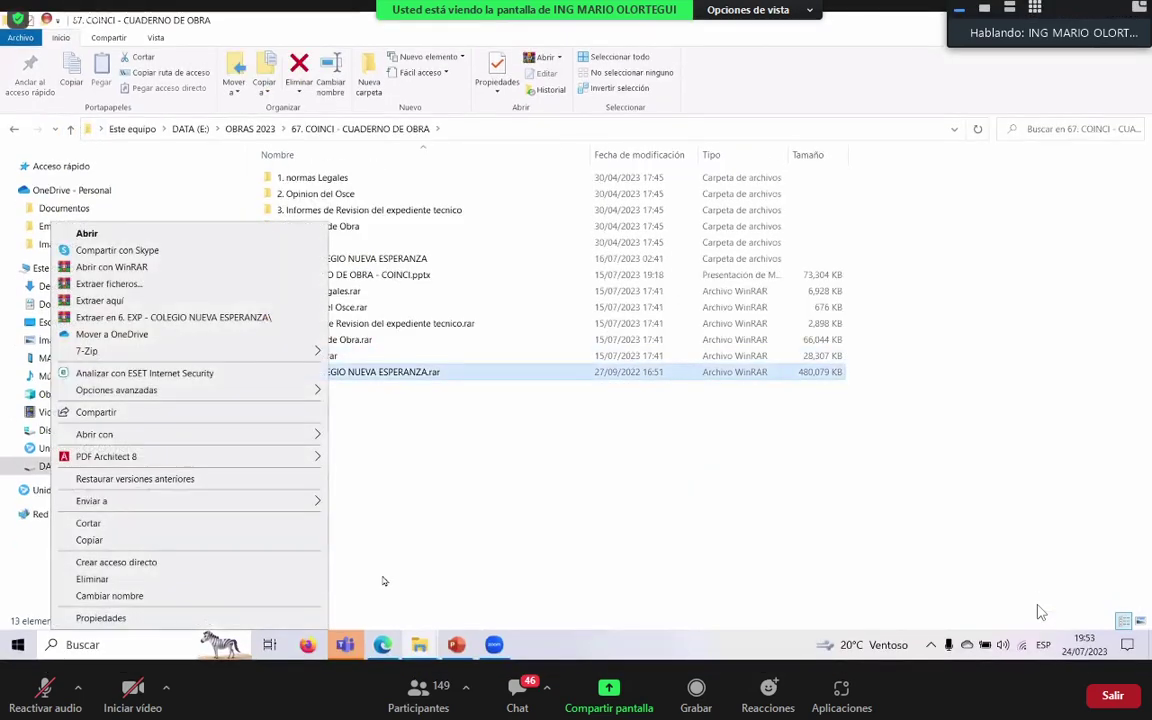
pyautogui.press('Escape')
pyautogui.press('Up')
pyautogui.press('Up')
pyautogui.press('Up')
pyautogui.press('Up')
pyautogui.press('Up')
pyautogui.press('Up')
pyautogui.press('Up')
pyautogui.hotkey('shift', 'F10')
pyautogui.press('Return')
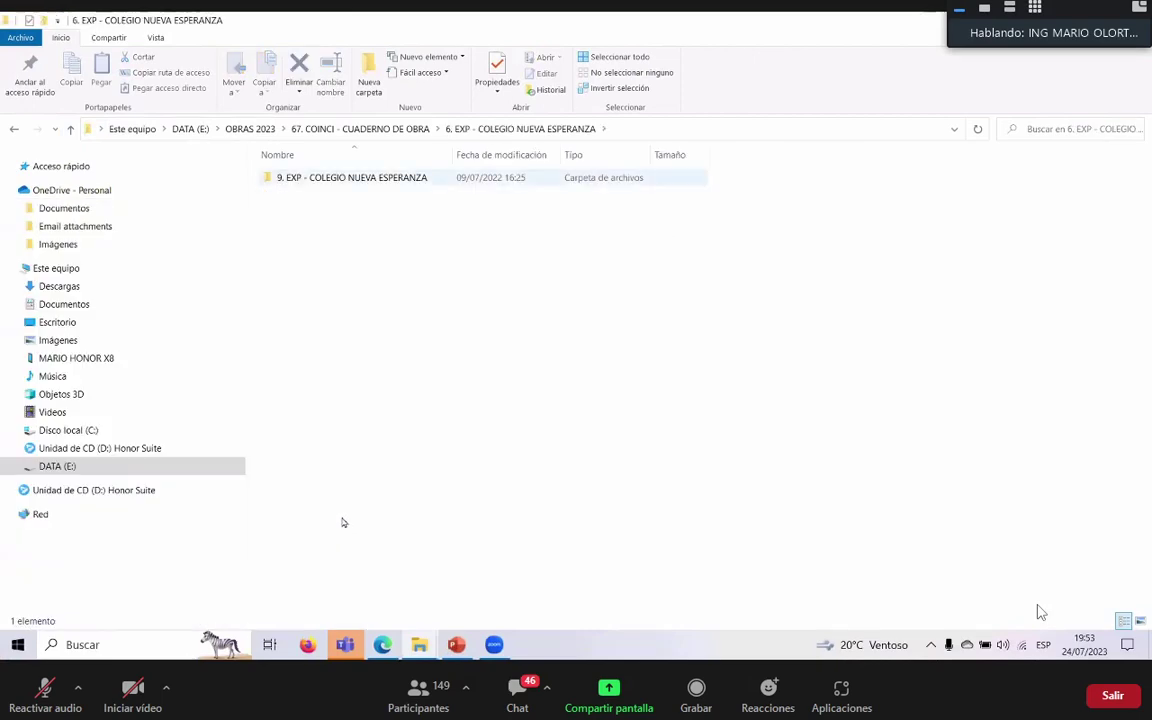
pyautogui.press('Return')
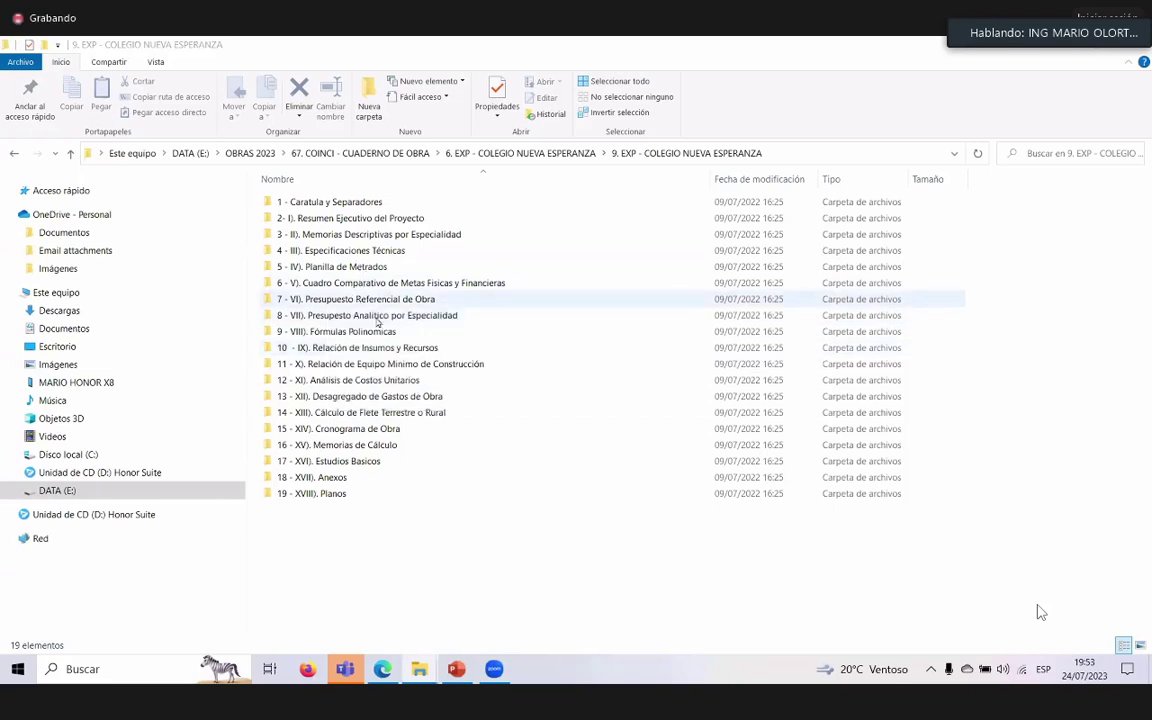
# Open presupuestoclienteresumen.pdf from the folder "7 - VI). Presupuesto Referencial de Obra"
pyautogui.doubleClick(340, 298)
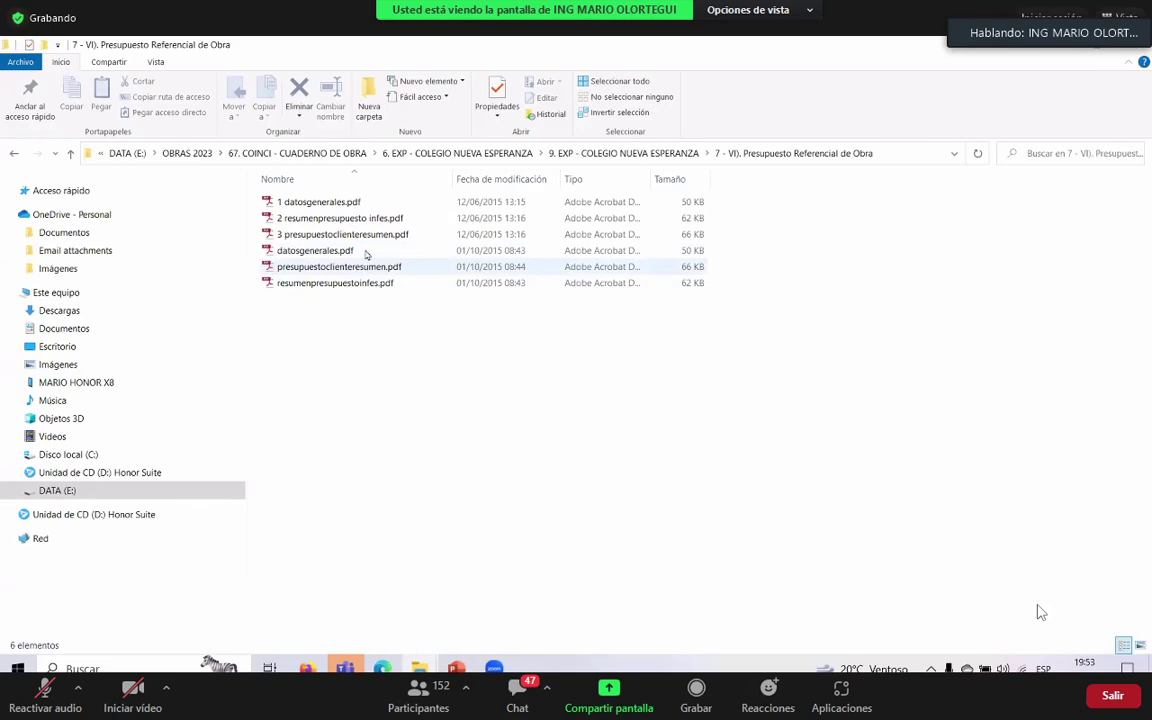
pyautogui.click(364, 262)
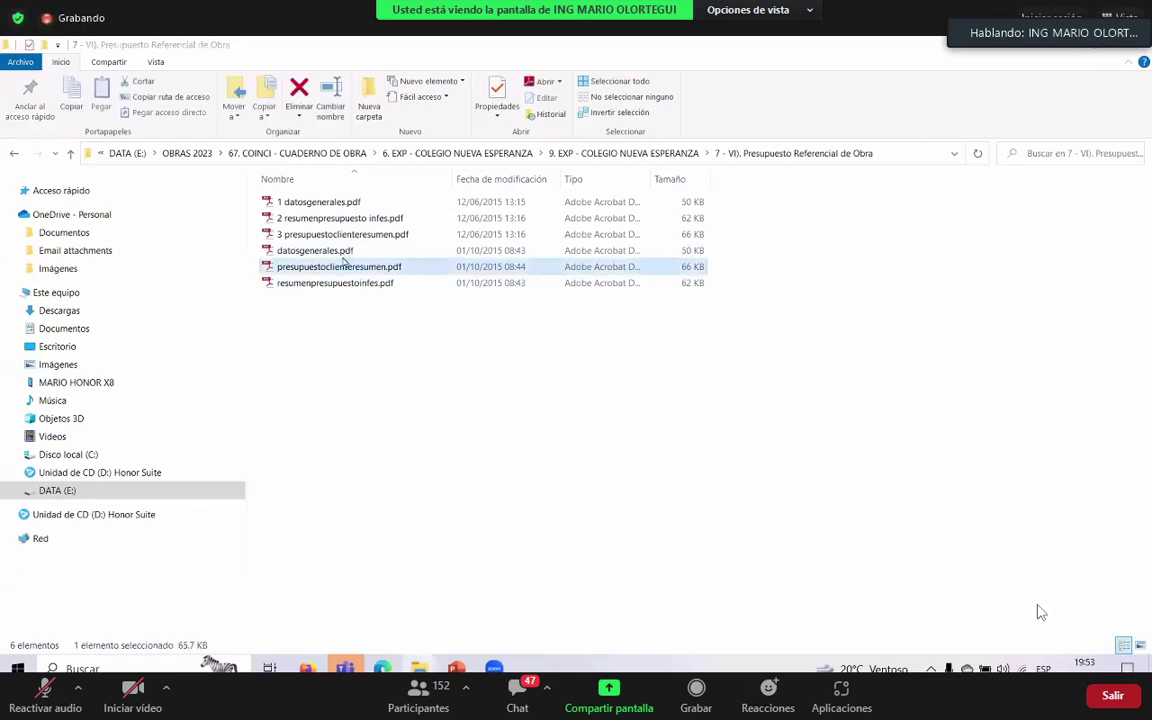
pyautogui.scroll(-1, 335, 272)
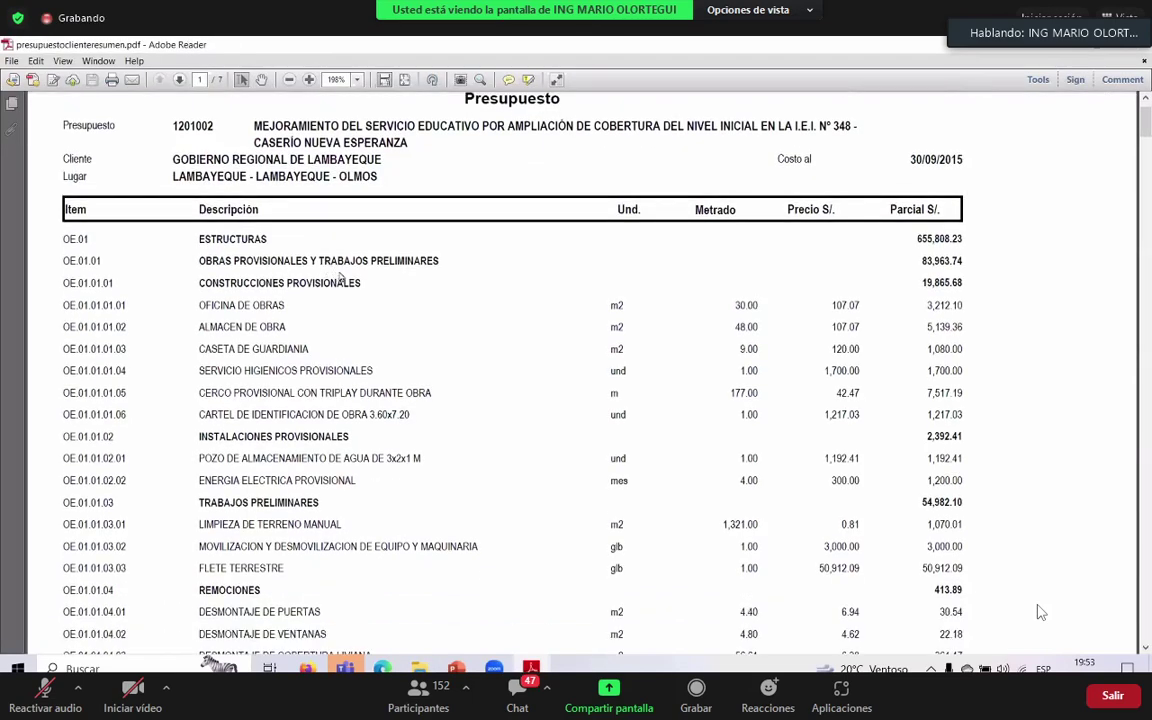
# Examine the quantities of the OFICINA DE OBRAS and ALMACEN DE OBRA items in the budget PDF
pyautogui.moveTo(196, 305); pyautogui.dragTo(406, 295)
pyautogui.scroll(-1, 370, 288)
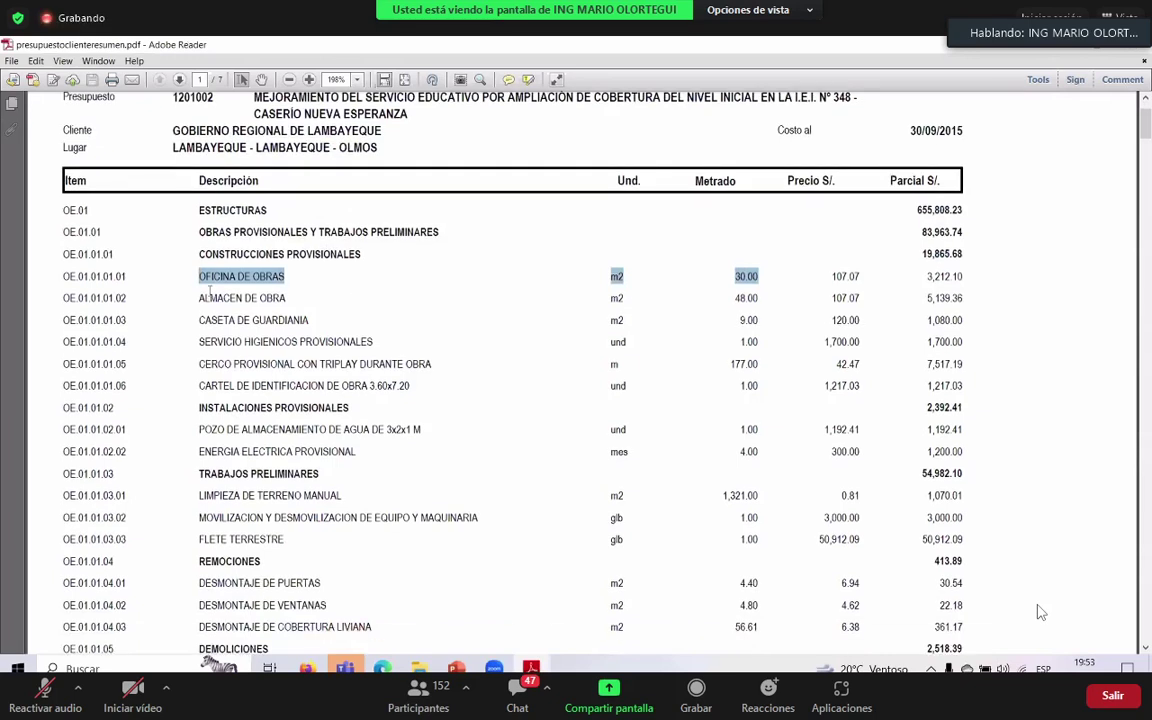
pyautogui.scroll(-1, 209, 290)
pyautogui.click(771, 301)
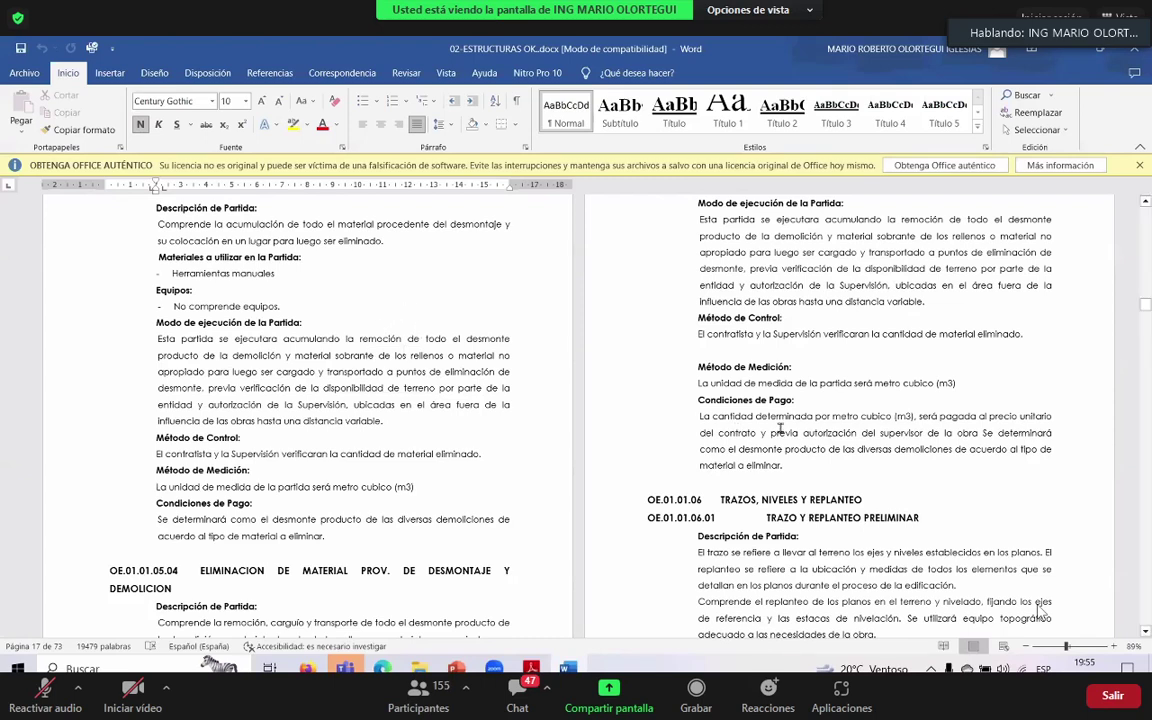
# Read the structural specifications in 02-ESTRUCTURAS OK.docx from the demolition waste removal items through TRAZO Y REPLANTEO PRELIMINAR
pyautogui.scroll(-5, 780, 428)
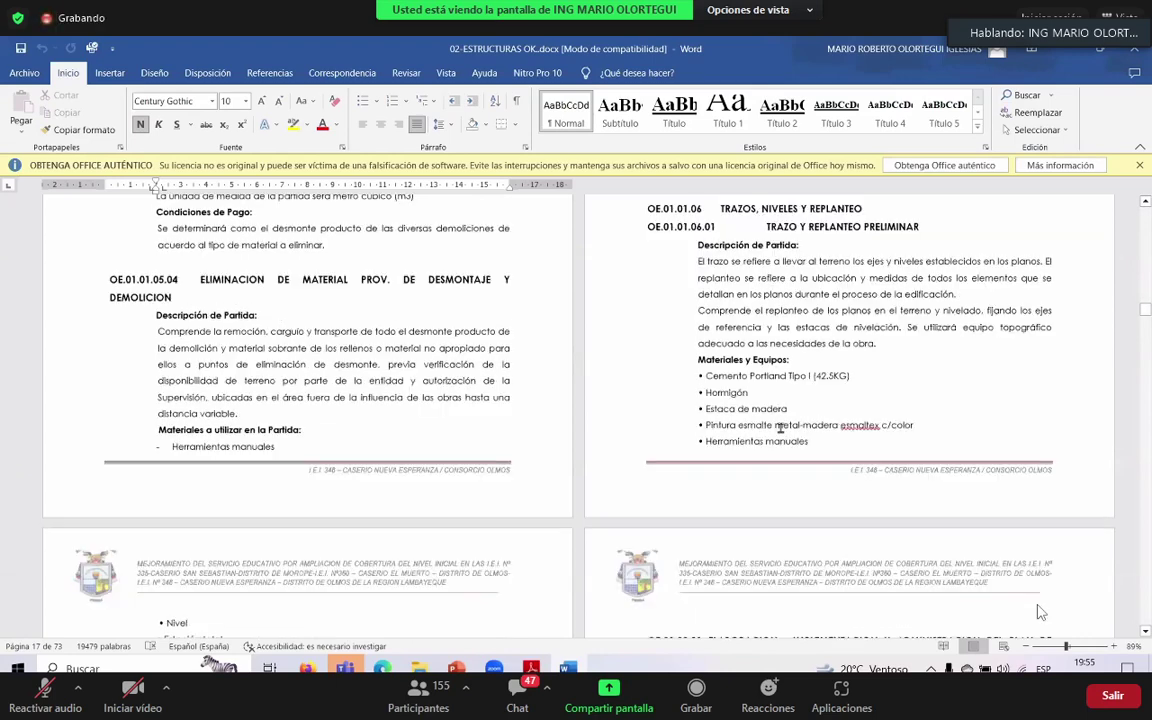
pyautogui.scroll(-6, 780, 428)
pyautogui.scroll(-2, 648, 206)
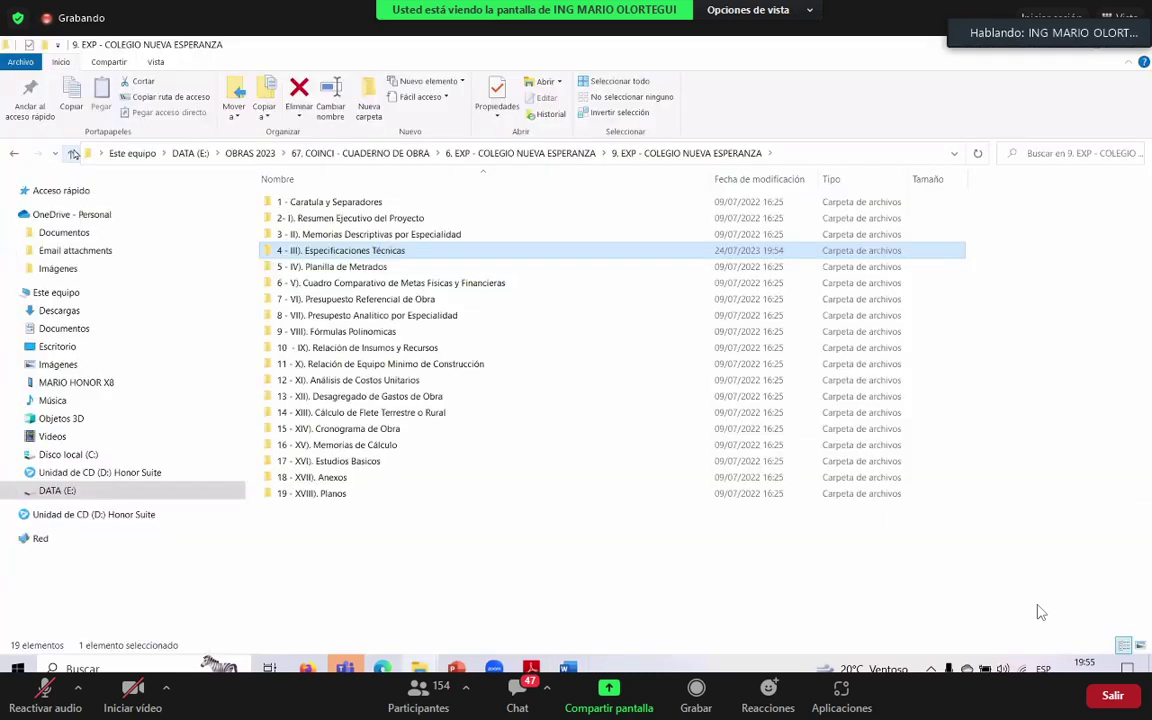
pyautogui.hotkey('alt', 'Up')
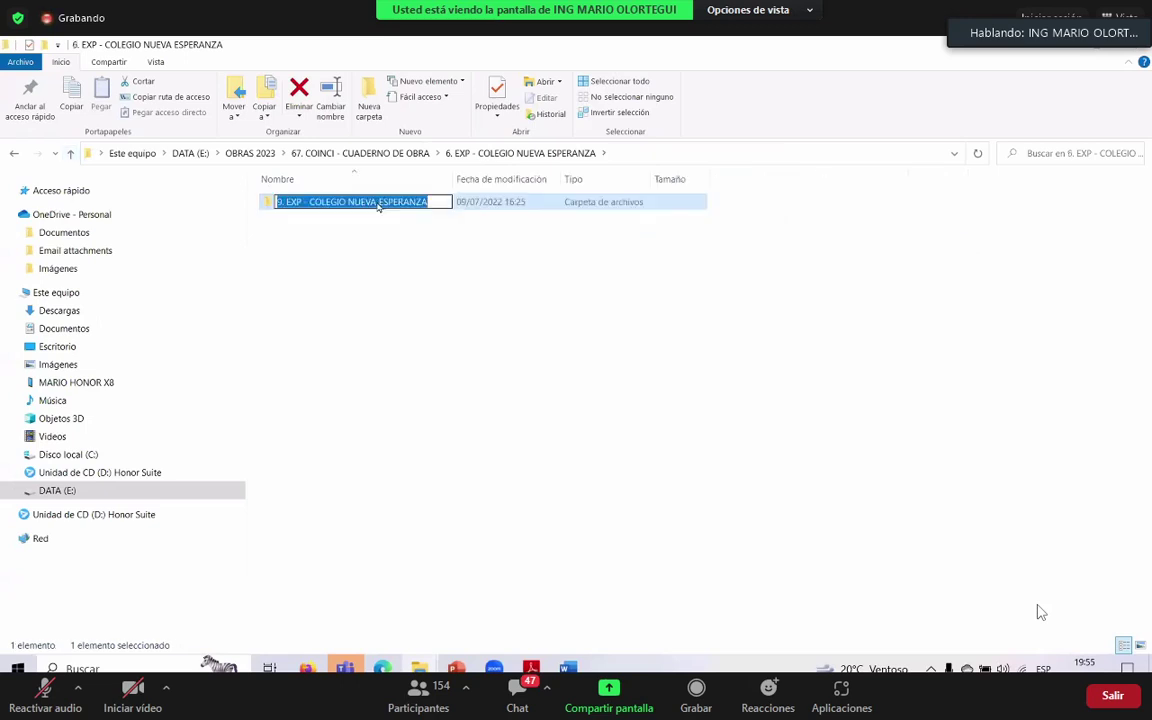
pyautogui.click(380, 208)
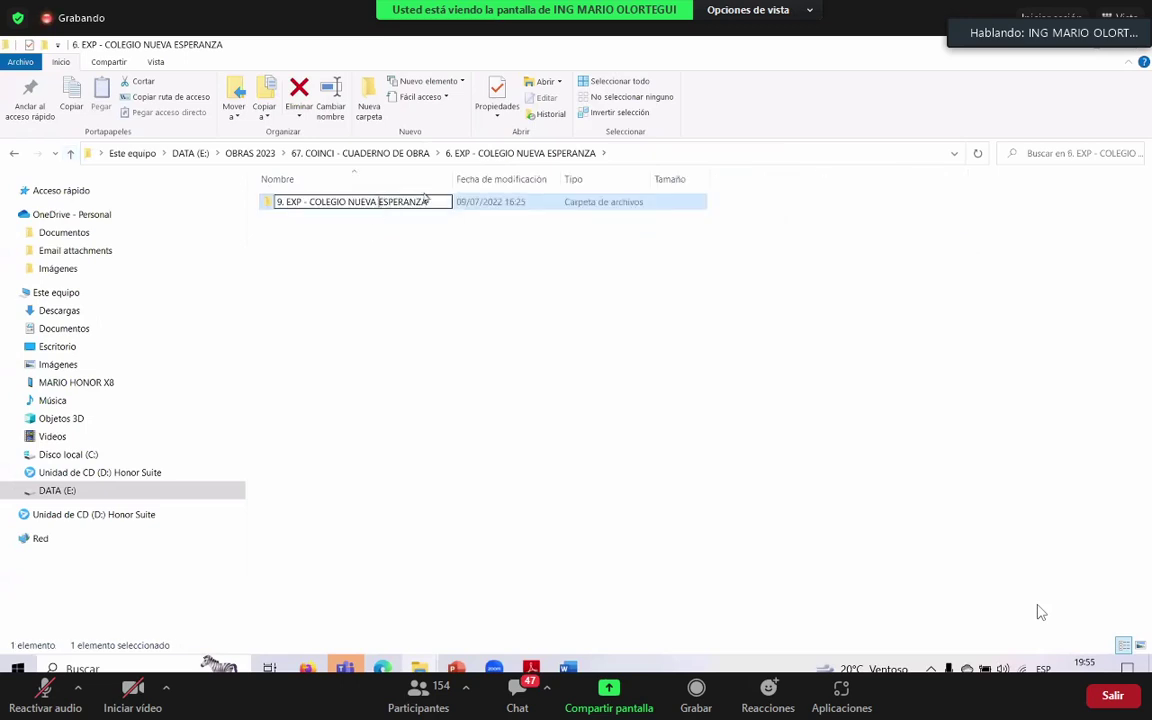
pyautogui.press('Return')
pyautogui.press('Return')
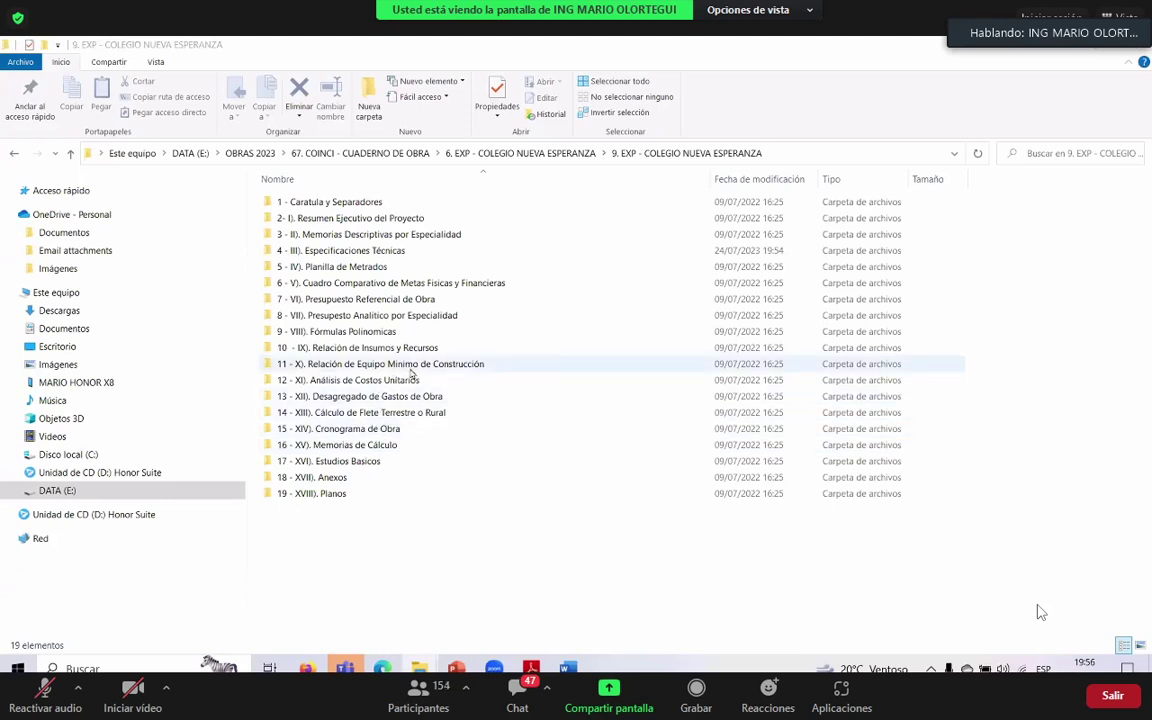
# Open DIAGRAMA GANNT - NUEVA ESPERANZA.mpp from the "XIV-A). Cronograma de Ejecución de Obra" subfolder of "15 - XIV). Cronograma de Obra"
pyautogui.doubleClick(400, 428)
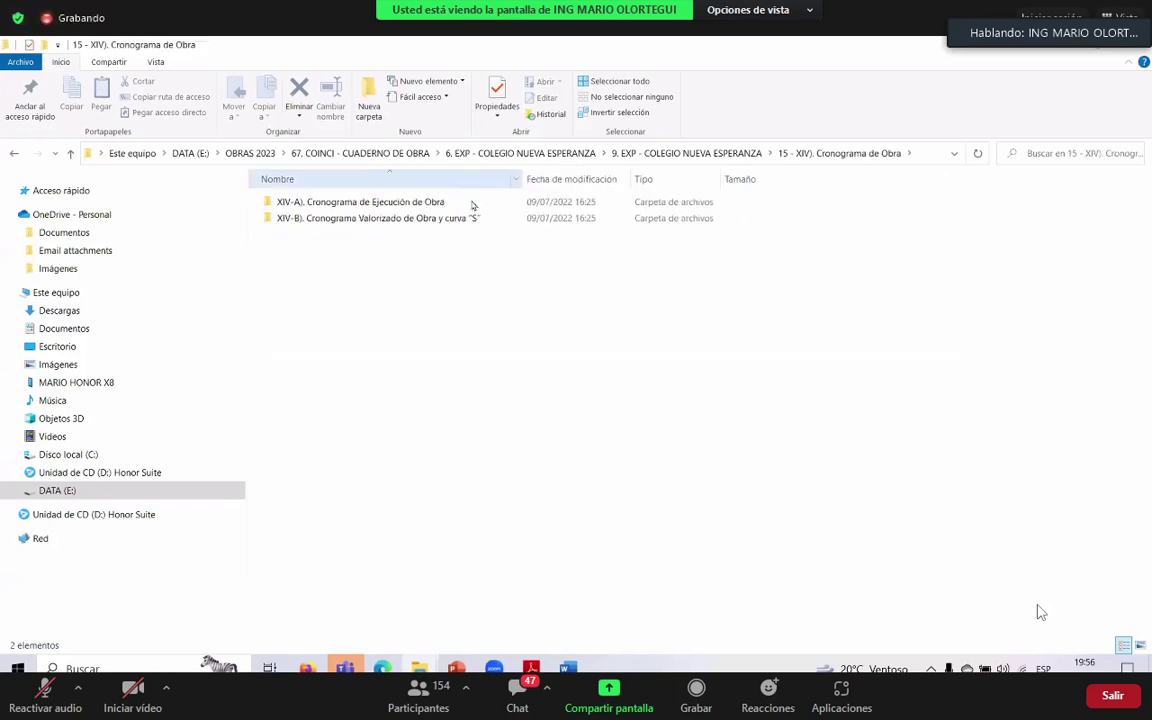
pyautogui.moveTo(522, 179); pyautogui.dragTo(583, 179)
pyautogui.doubleClick(370, 202)
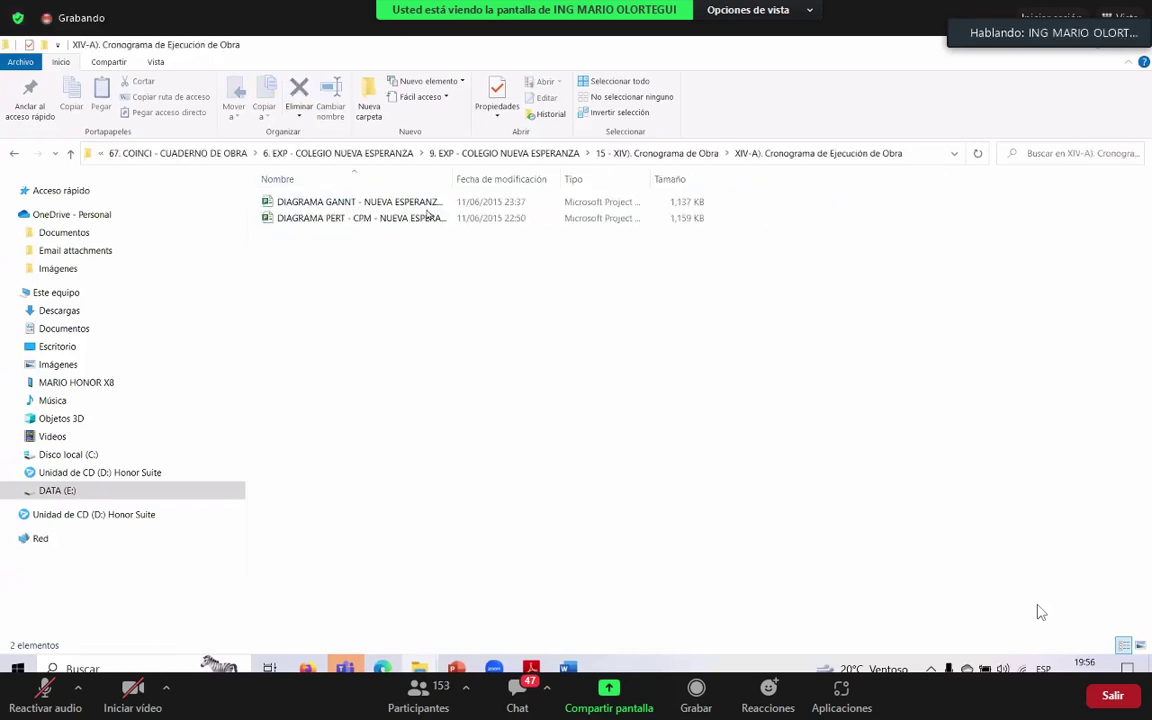
pyautogui.moveTo(452, 179); pyautogui.dragTo(638, 179)
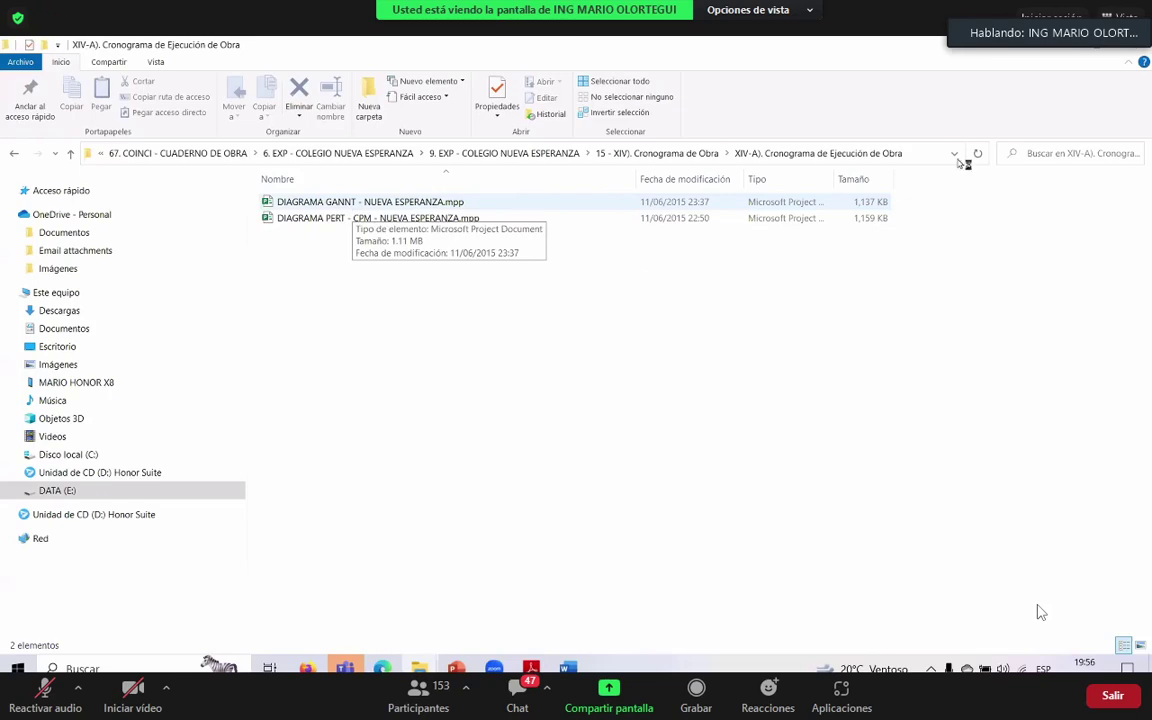
pyautogui.doubleClick(674, 201)
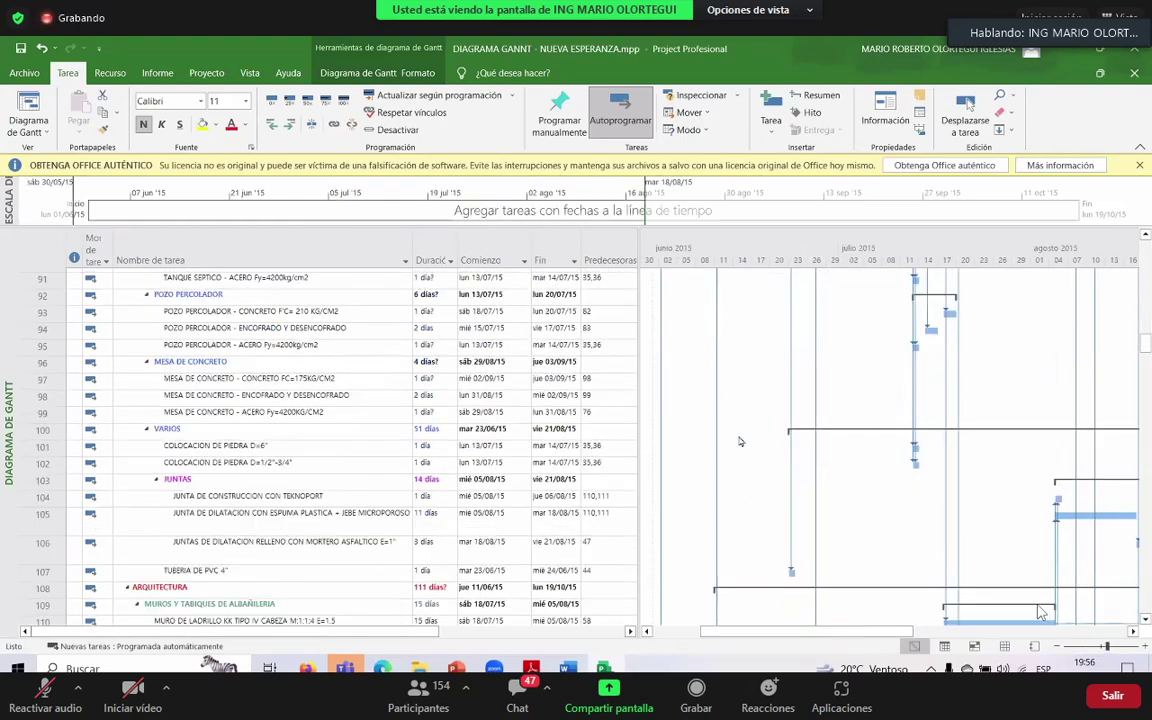
# Look through the Gantt schedule's tasks from the concrete works to the sanitary installations and back to the plastering items
pyautogui.scroll(-10, 740, 441)
pyautogui.scroll(-10, 740, 441)
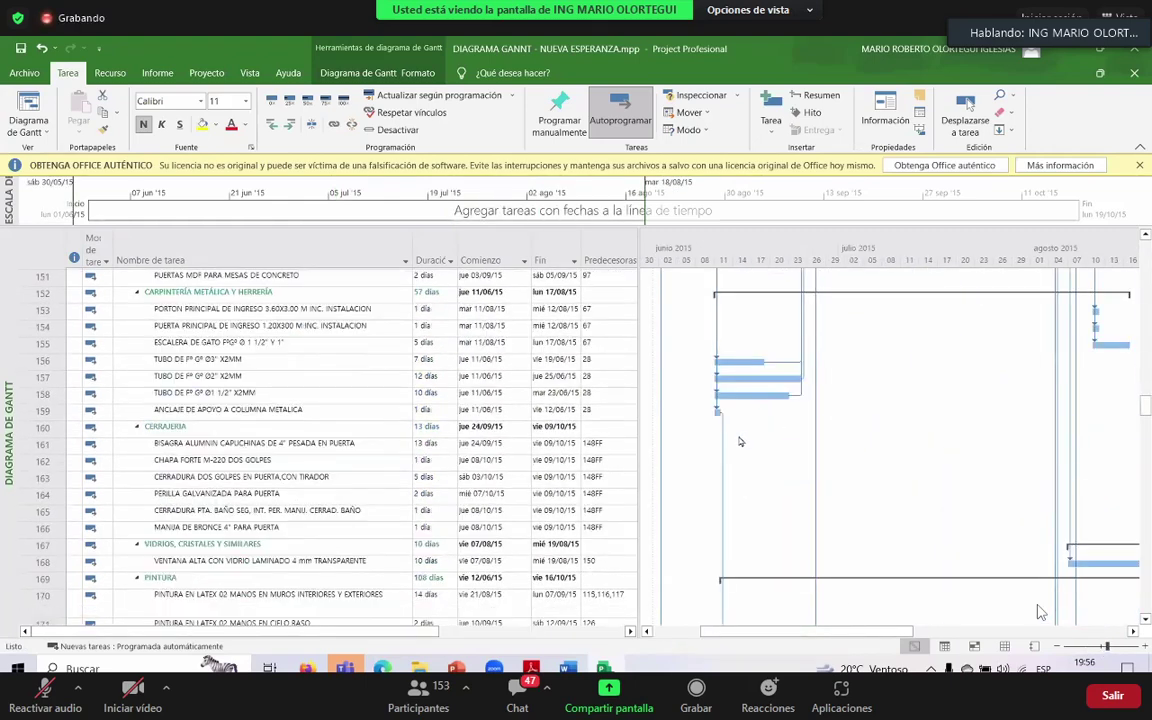
pyautogui.scroll(-6, 740, 441)
pyautogui.scroll(-13, 740, 441)
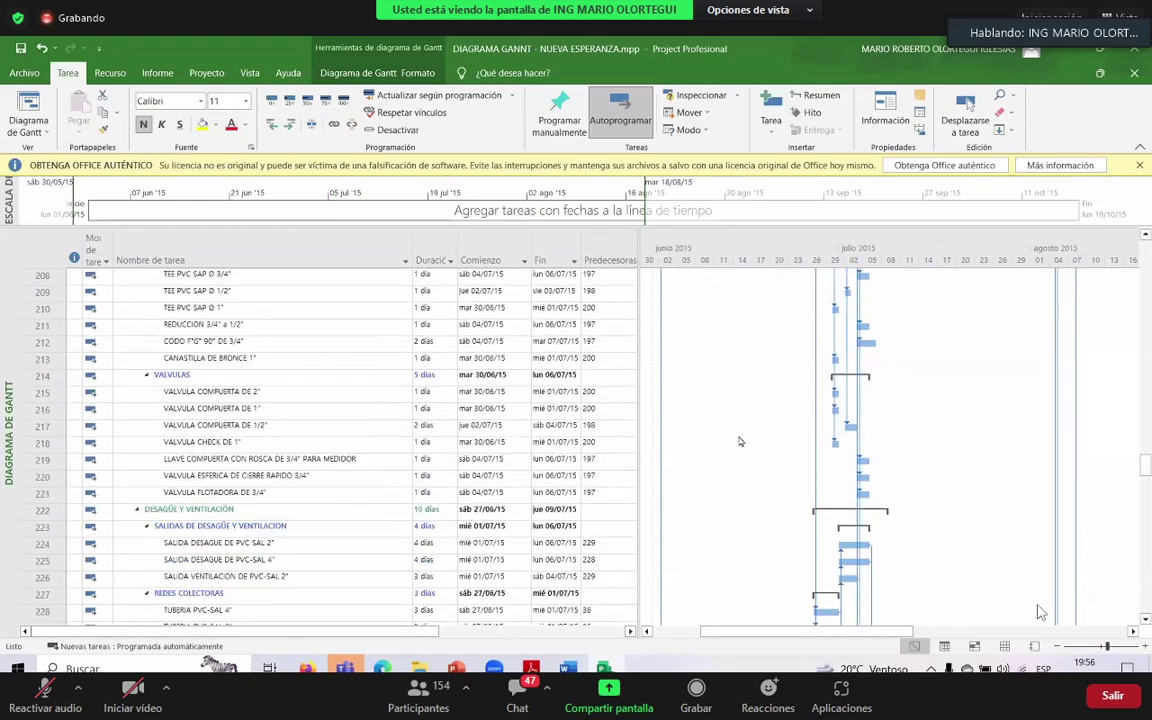
pyautogui.scroll(9, 740, 441)
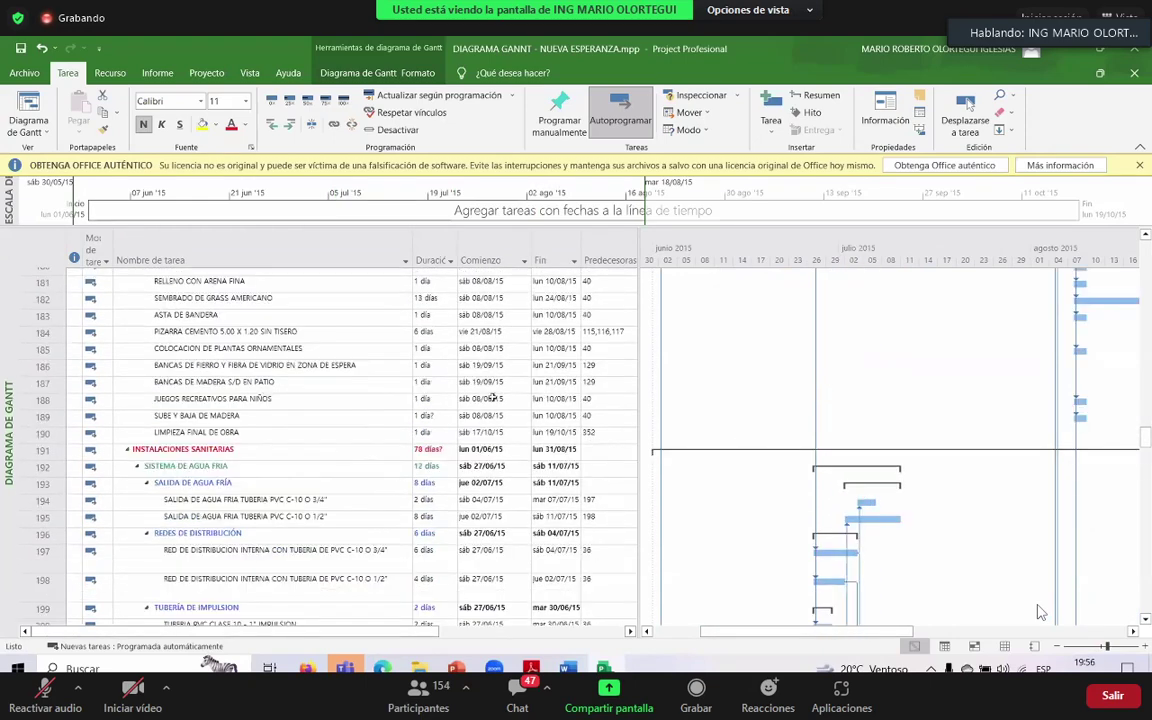
pyautogui.scroll(15, 493, 398)
pyautogui.scroll(6, 425, 357)
# Check the durations of the plastering tasks from VESTIDURA DE DERRAMES up to TARRAJEO EN GARGOLAS, and return to the project's first task
pyautogui.click(425, 357)
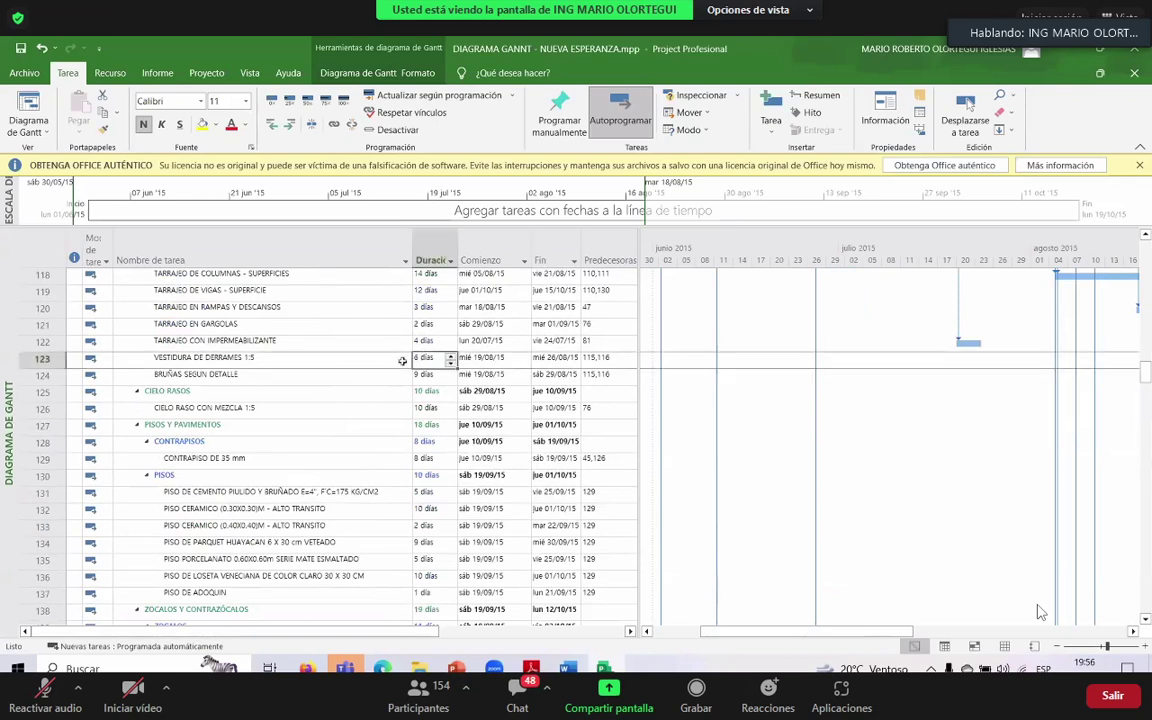
pyautogui.click(256, 357)
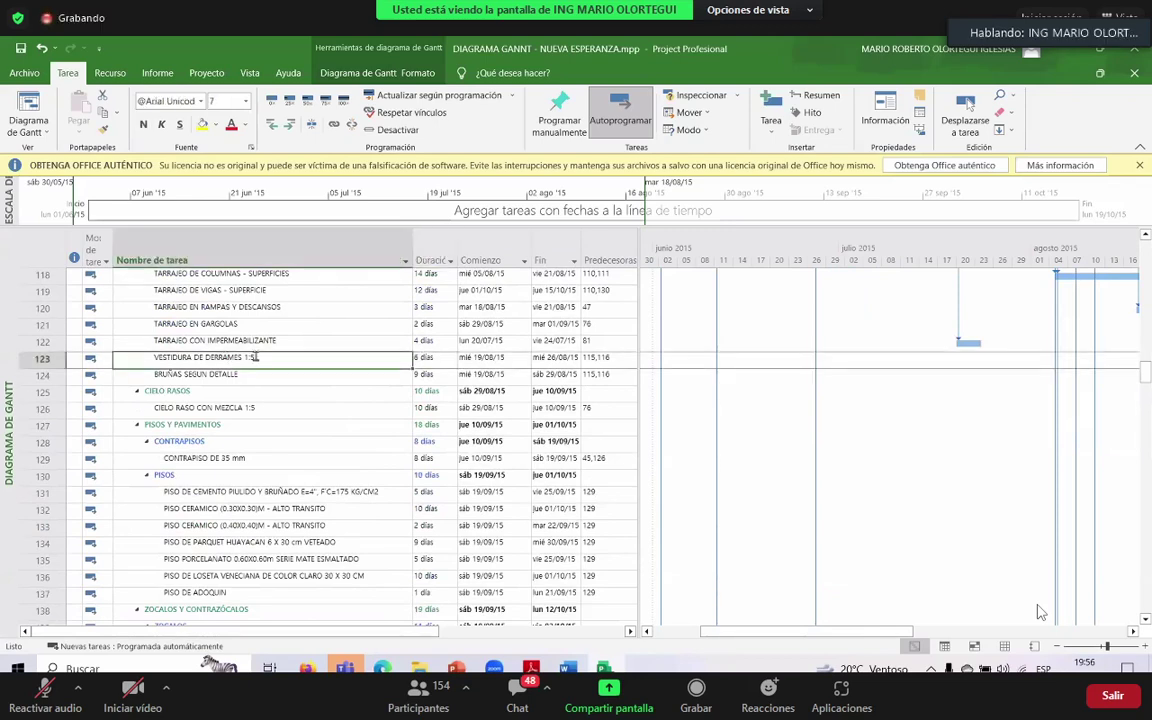
pyautogui.click(416, 344)
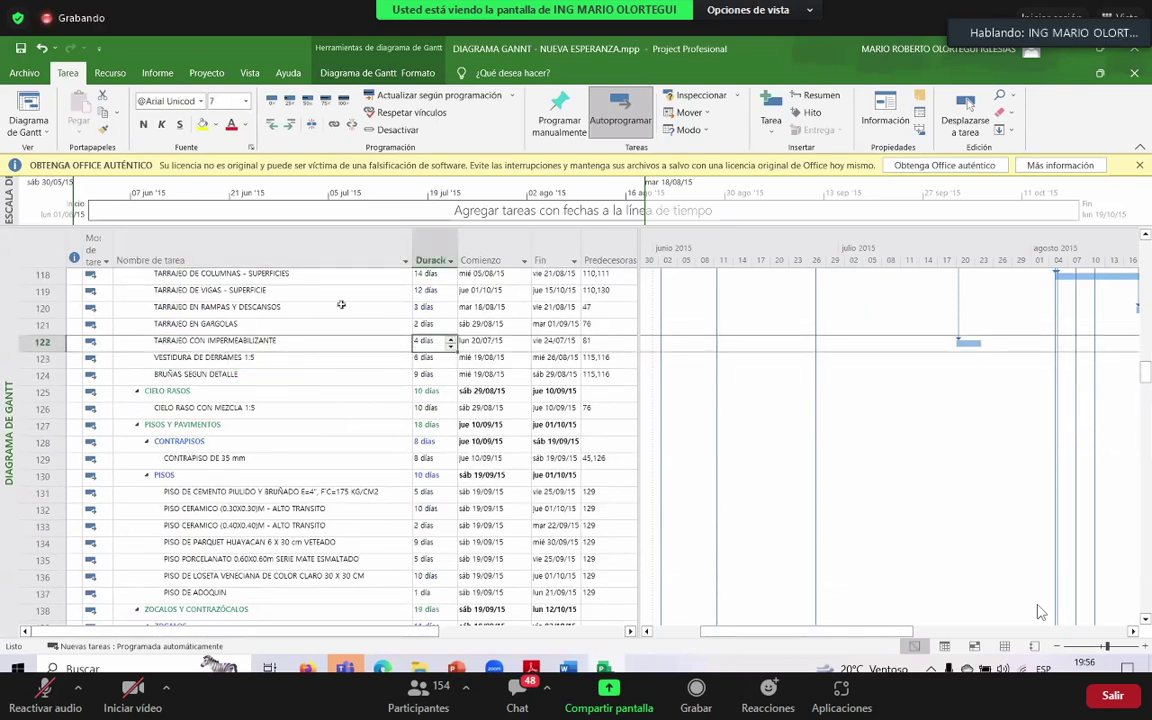
pyautogui.click(425, 325)
pyautogui.scroll(20, 447, 330)
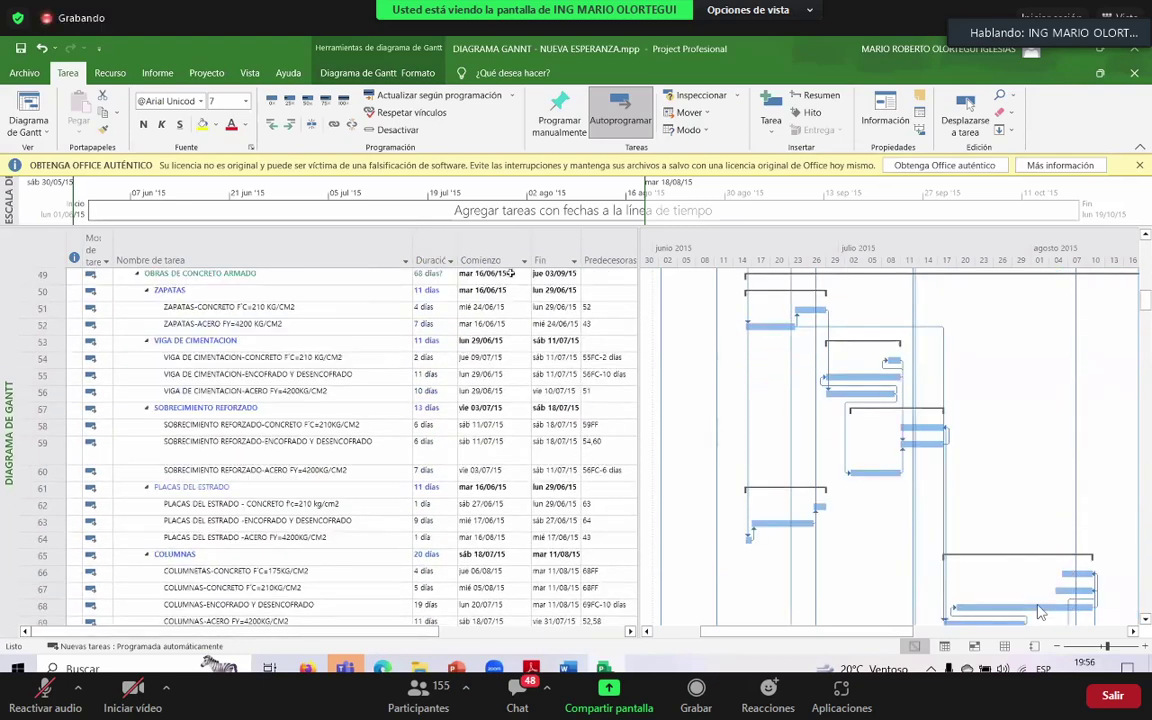
pyautogui.scroll(16, 1040, 612)
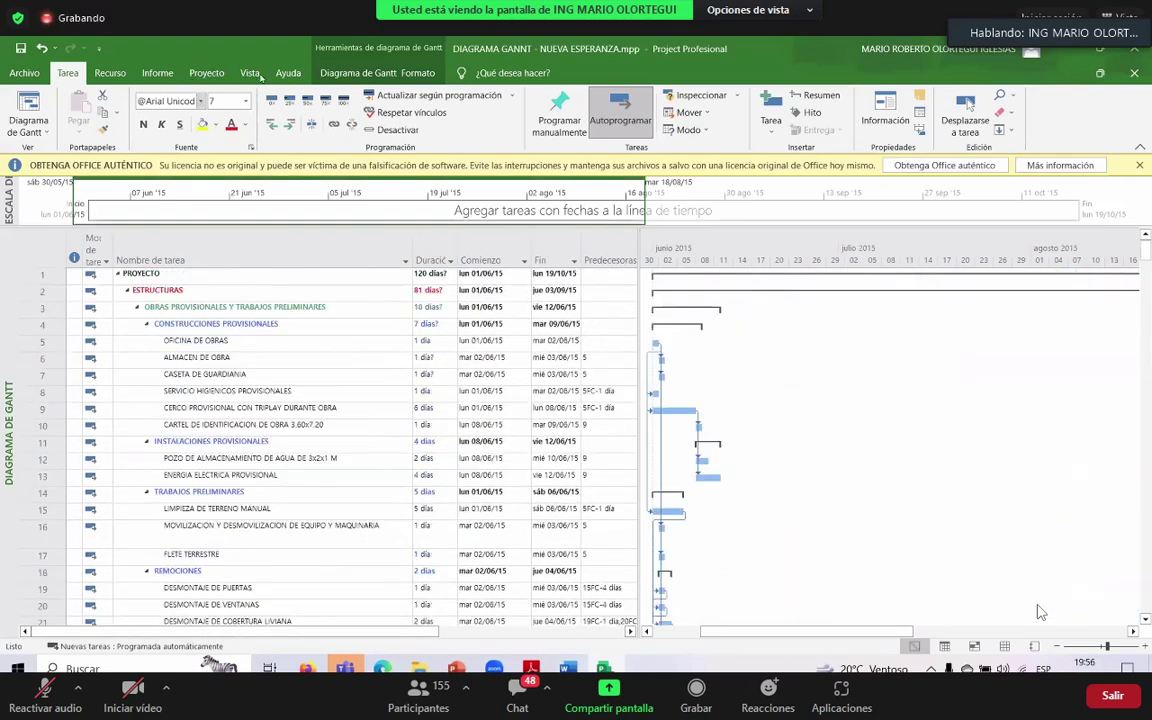
# Turn on the display of critical tasks (Tareas críticas) in the Gantt chart
pyautogui.click(255, 74)
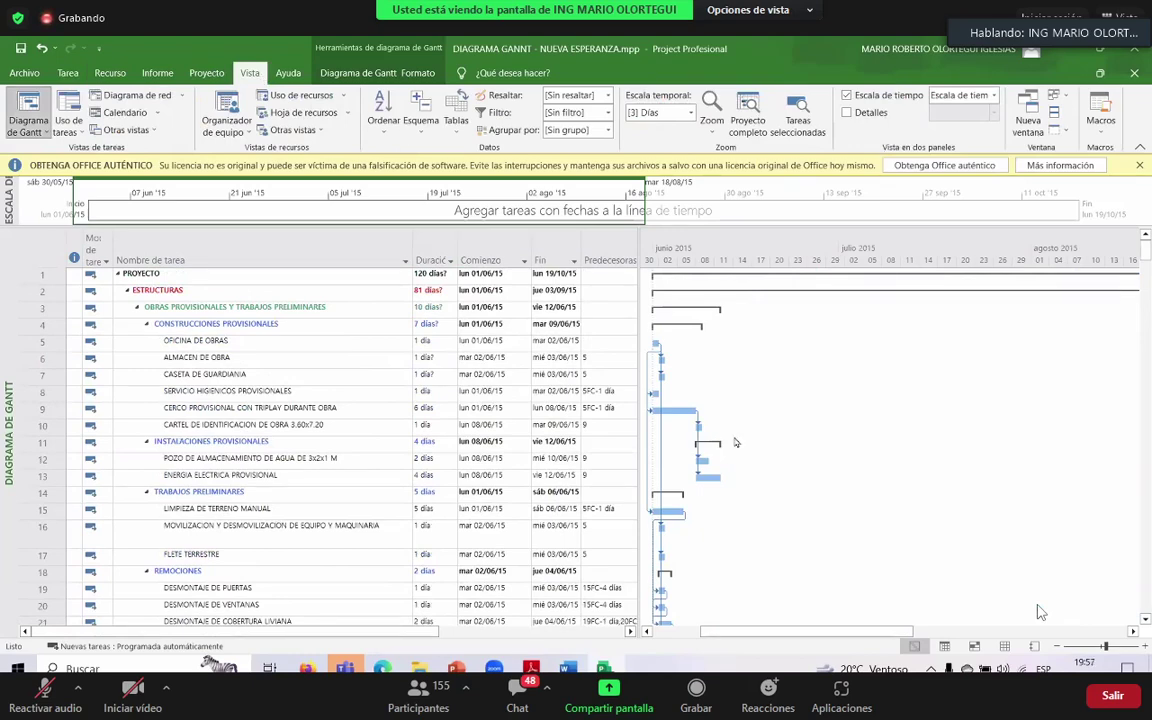
pyautogui.click(302, 75)
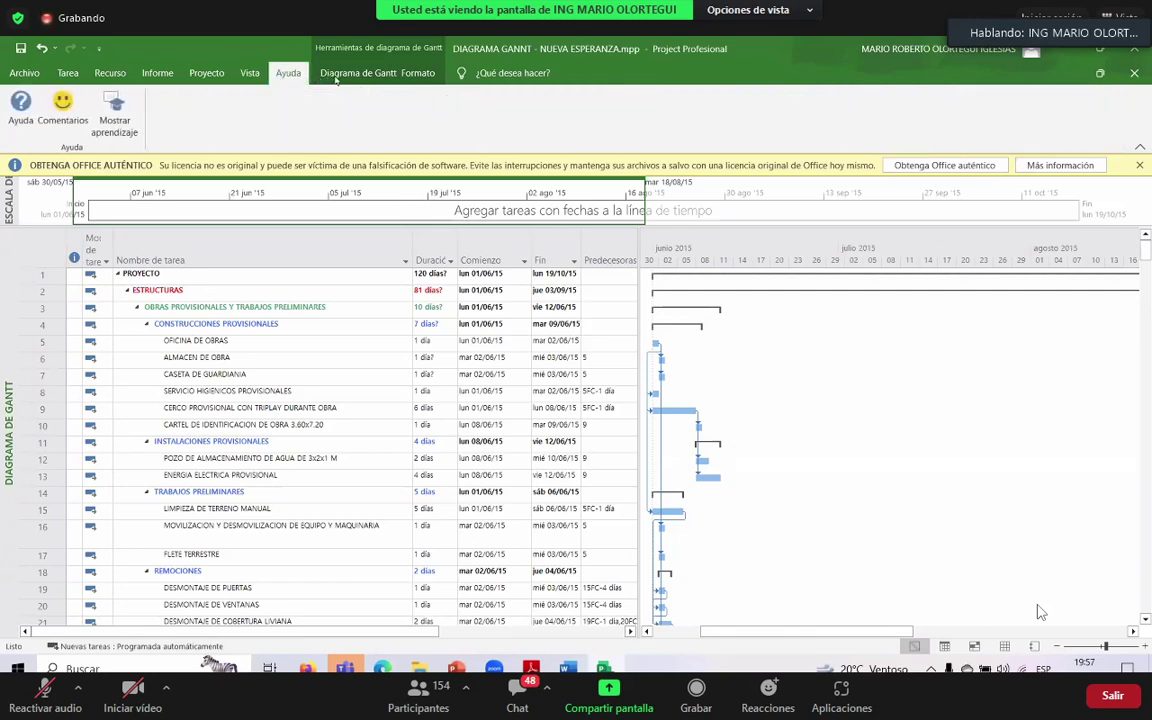
pyautogui.click(372, 73)
pyautogui.click(362, 95)
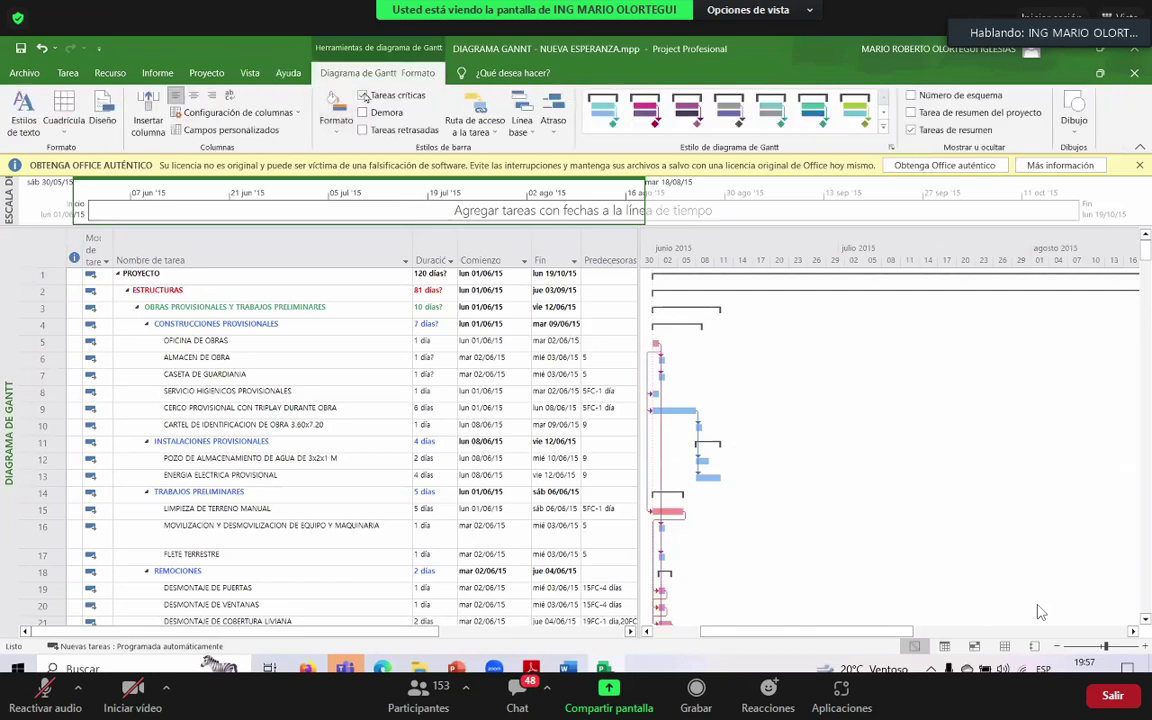
# Enlarge the Gantt time scale and follow the critical tasks from the preliminary works through the reinforced concrete works to ARQUITECTURA
pyautogui.scroll(-4, 1040, 612)
pyautogui.moveTo(1105, 646); pyautogui.dragTo(1113, 647)
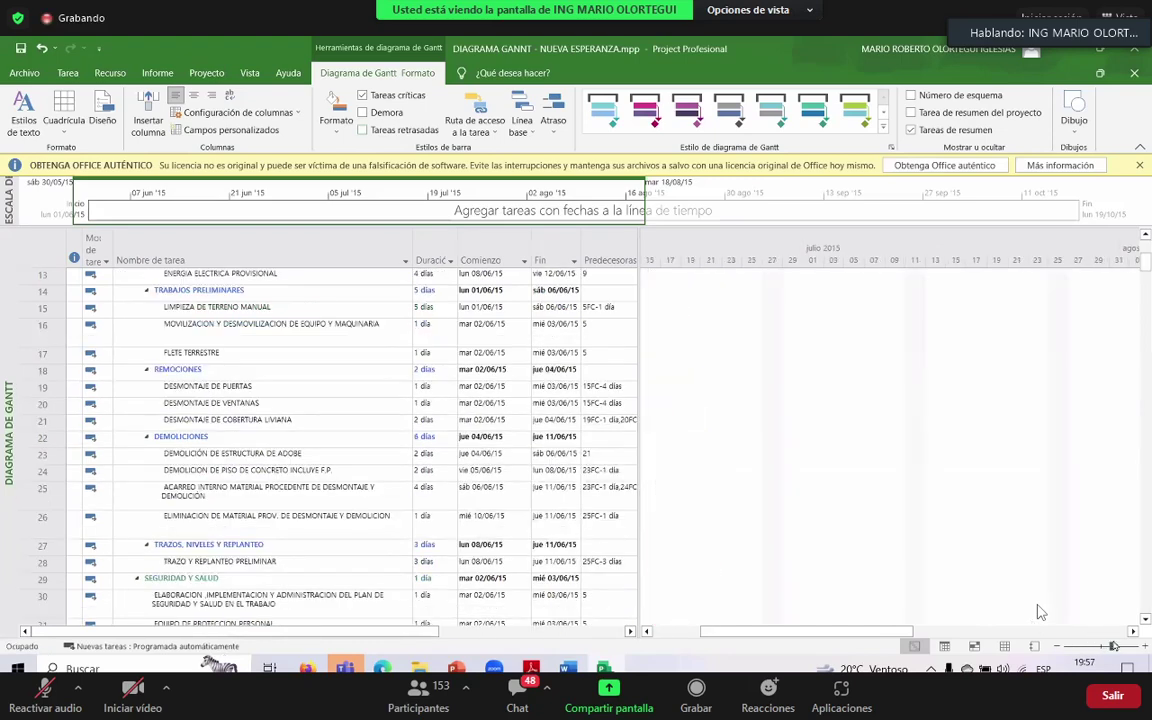
pyautogui.moveTo(857, 632); pyautogui.dragTo(782, 632)
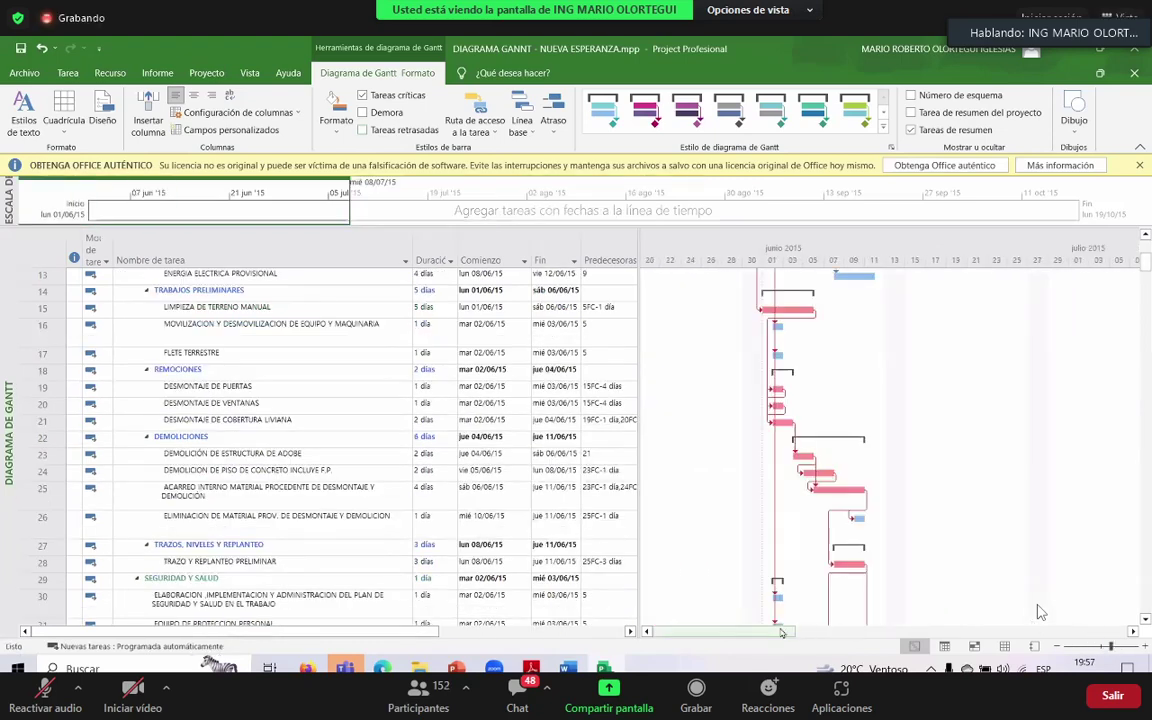
pyautogui.scroll(-2, 1040, 612)
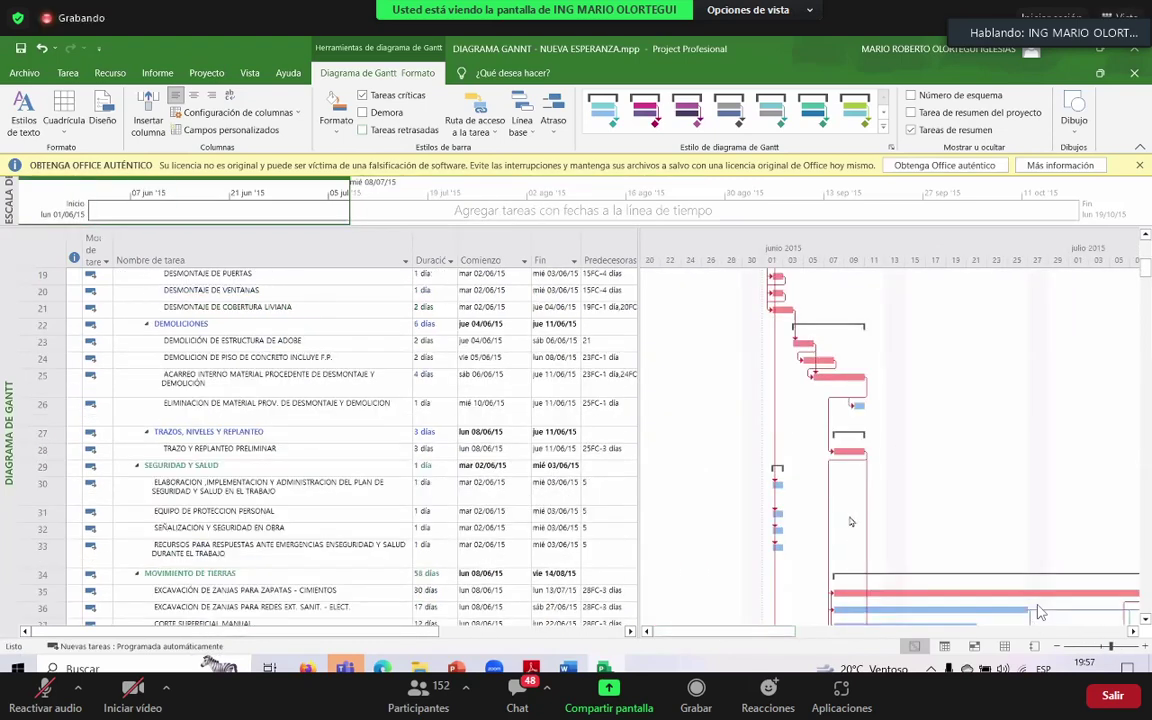
pyautogui.hscroll(2, 1040, 612)
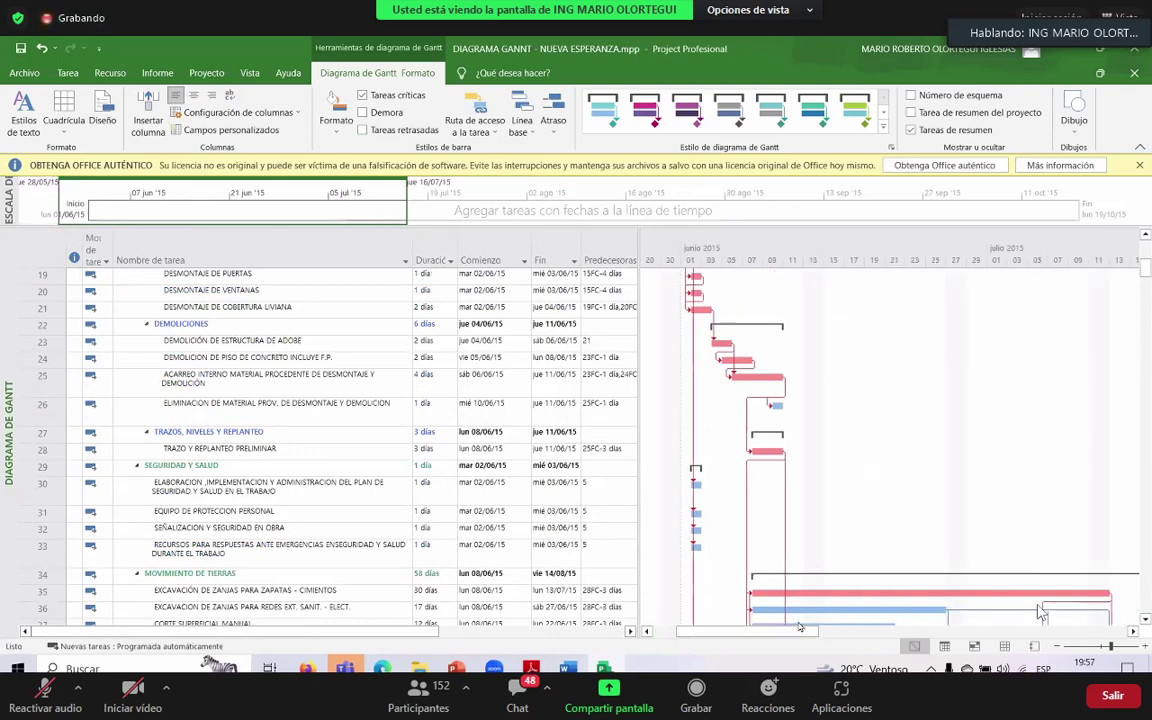
pyautogui.scroll(-8, 1040, 612)
pyautogui.scroll(-2, 813, 456)
pyautogui.moveTo(721, 634); pyautogui.dragTo(807, 626)
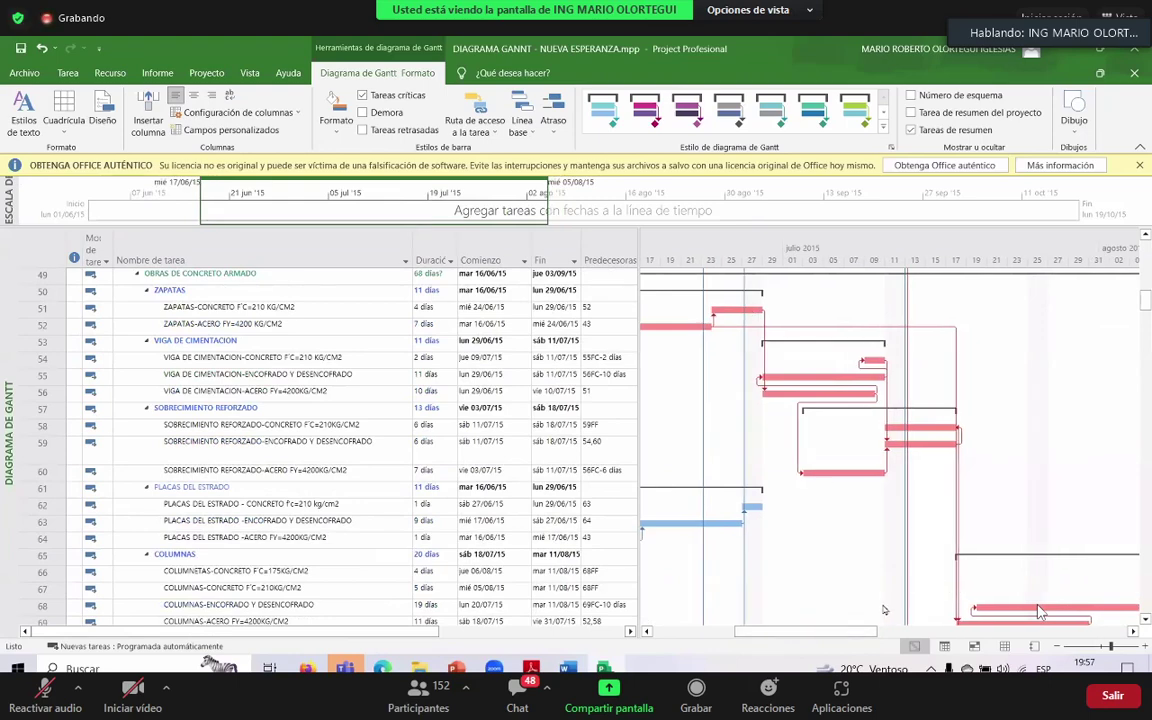
pyautogui.scroll(-15, 884, 610)
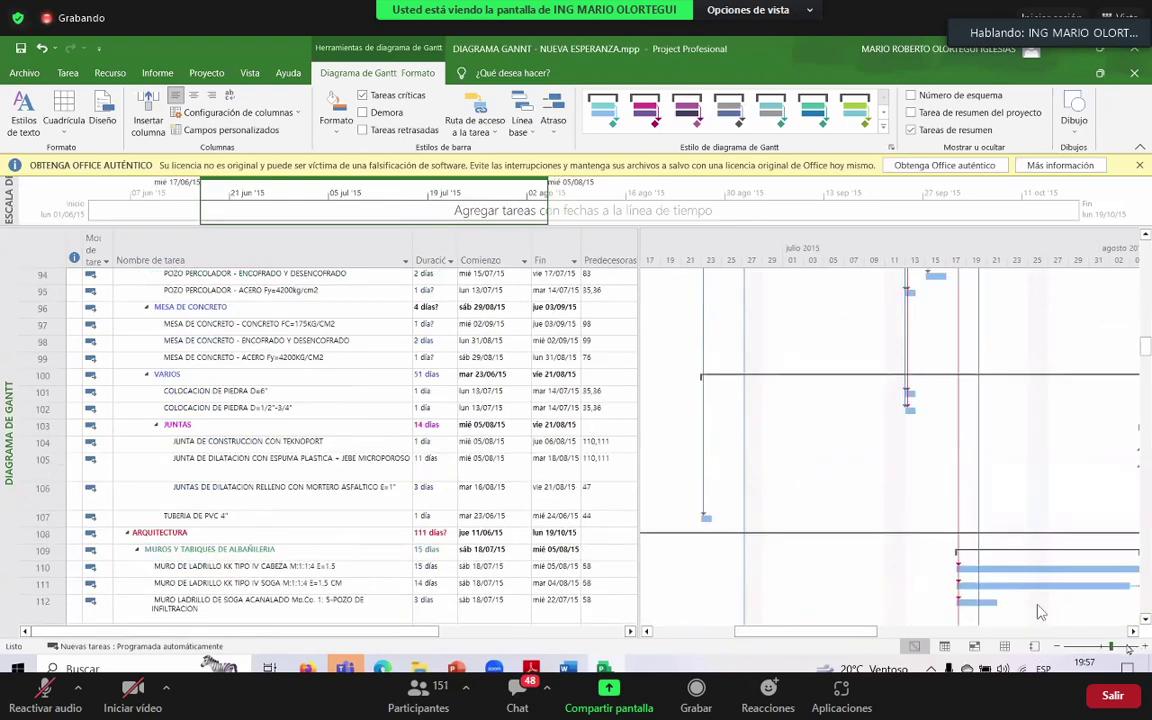
# Reduce the Gantt time scale and follow the critical tasks back from OBRAS DE CONCRETO ARMADO to MOVIMIENTO DE TIERRAS
pyautogui.click(1108, 648)
pyautogui.scroll(15, 908, 427)
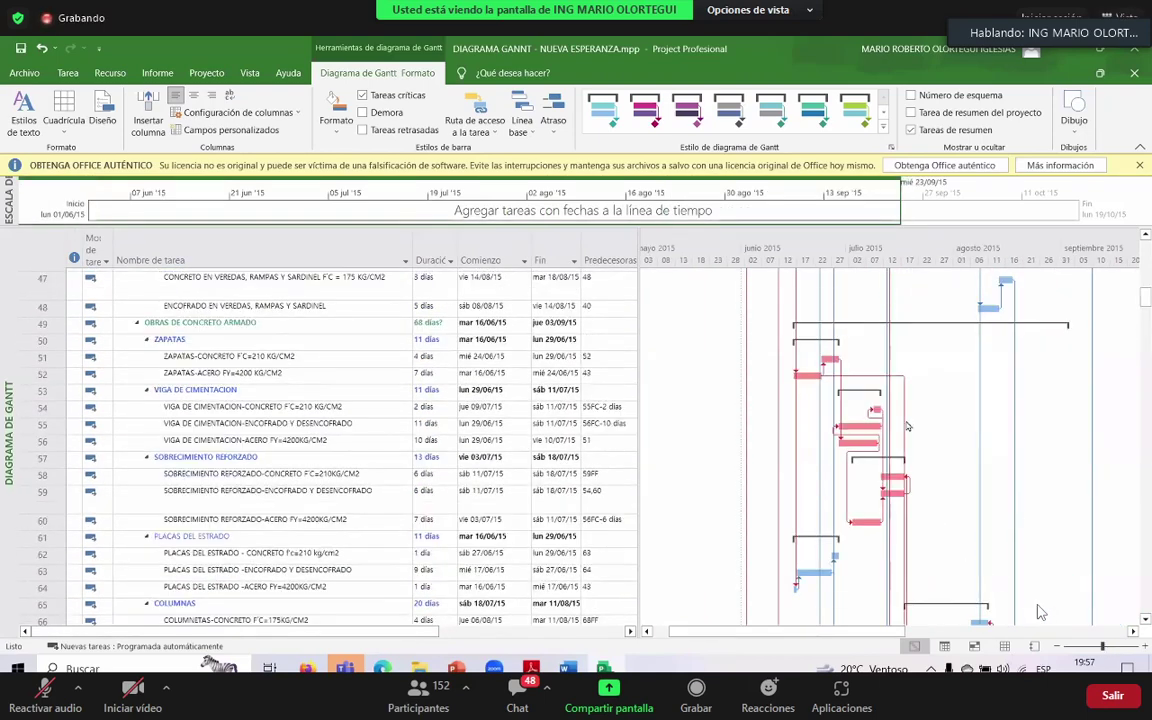
pyautogui.scroll(2, 908, 427)
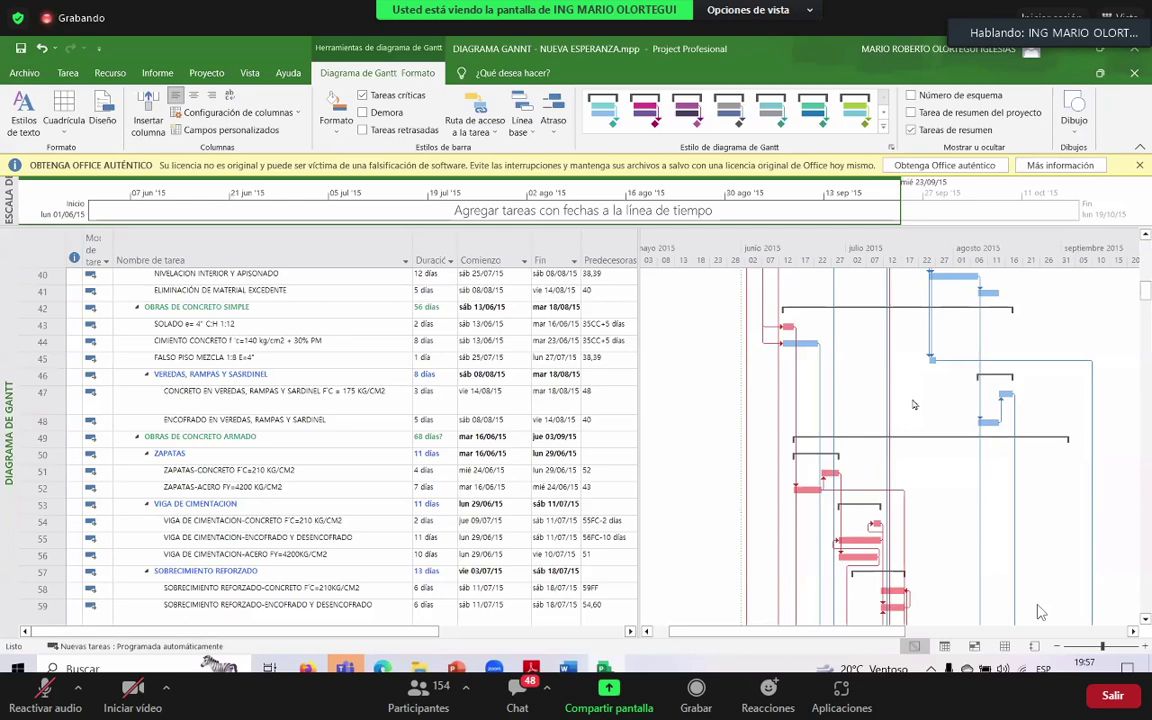
pyautogui.scroll(2, 923, 399)
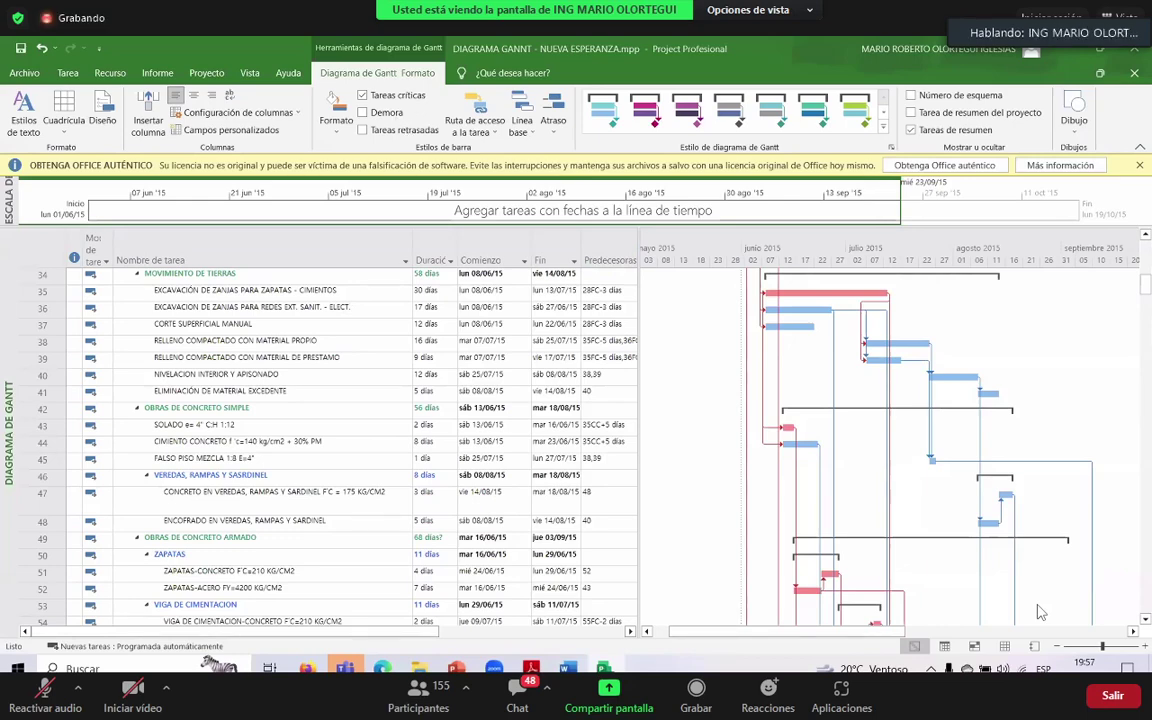
# Switch to the project's Cronograma folder in File Explorer and open "XIV-B). Cronograma Valorizado de Obra y curva S"
pyautogui.moveTo(419, 668)
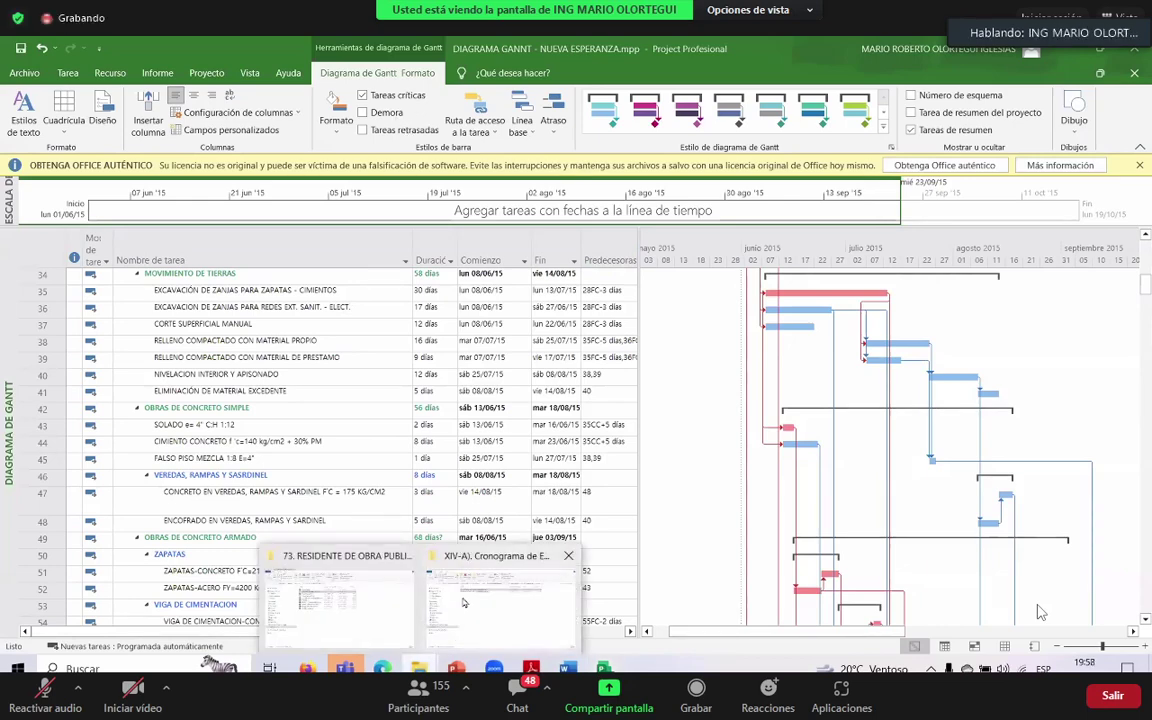
pyautogui.click(493, 563)
pyautogui.click(70, 153)
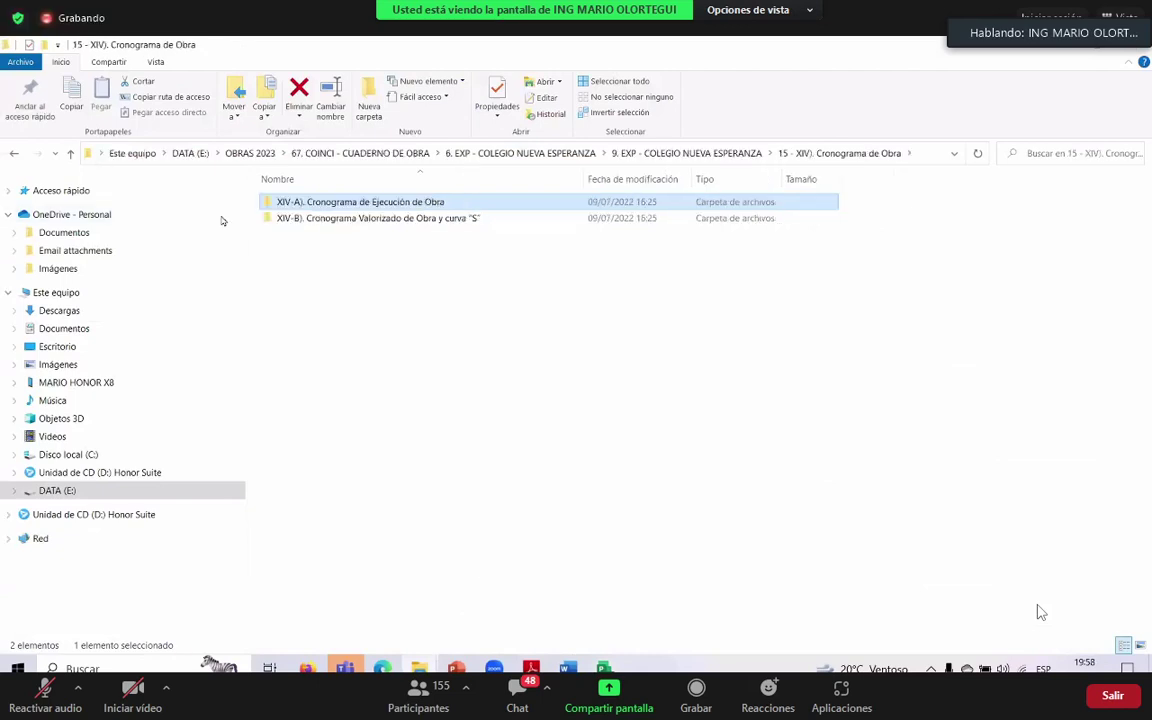
pyautogui.press('Down')
pyautogui.press('Return')
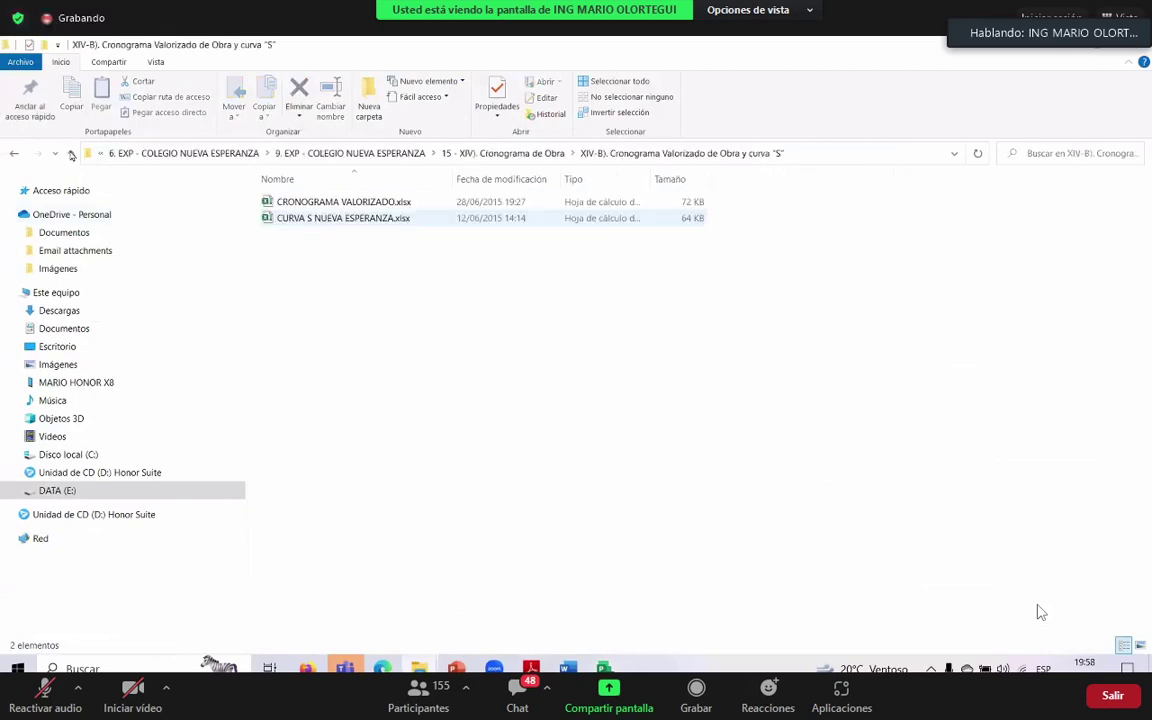
# Open CRONOGRAMA VALORIZADO.xlsx in Excel, maximize its window and show the sheet in normal view
pyautogui.click(395, 200)
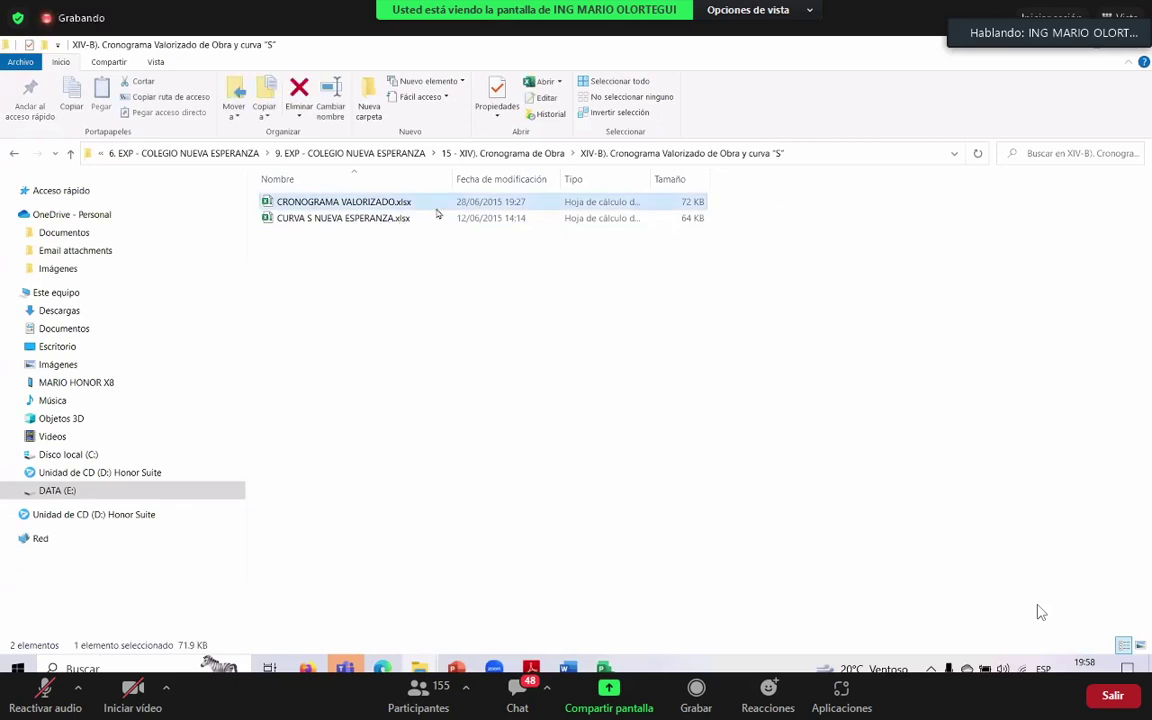
pyautogui.doubleClick(324, 201)
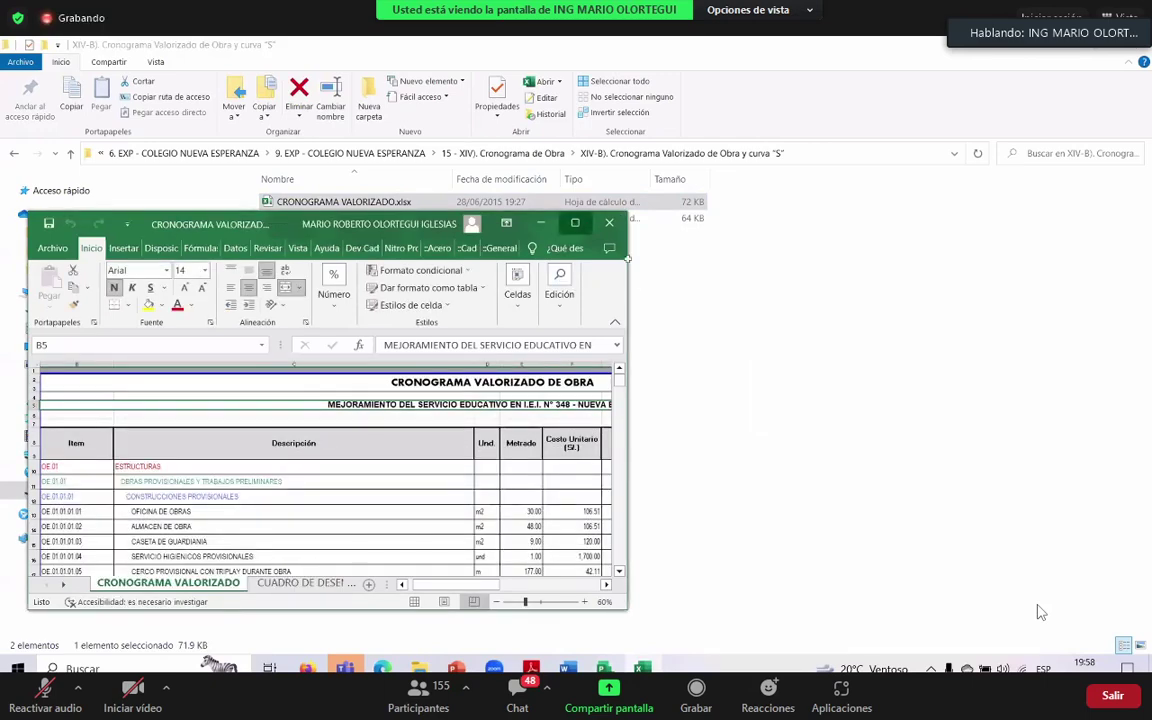
pyautogui.press('super+Up')
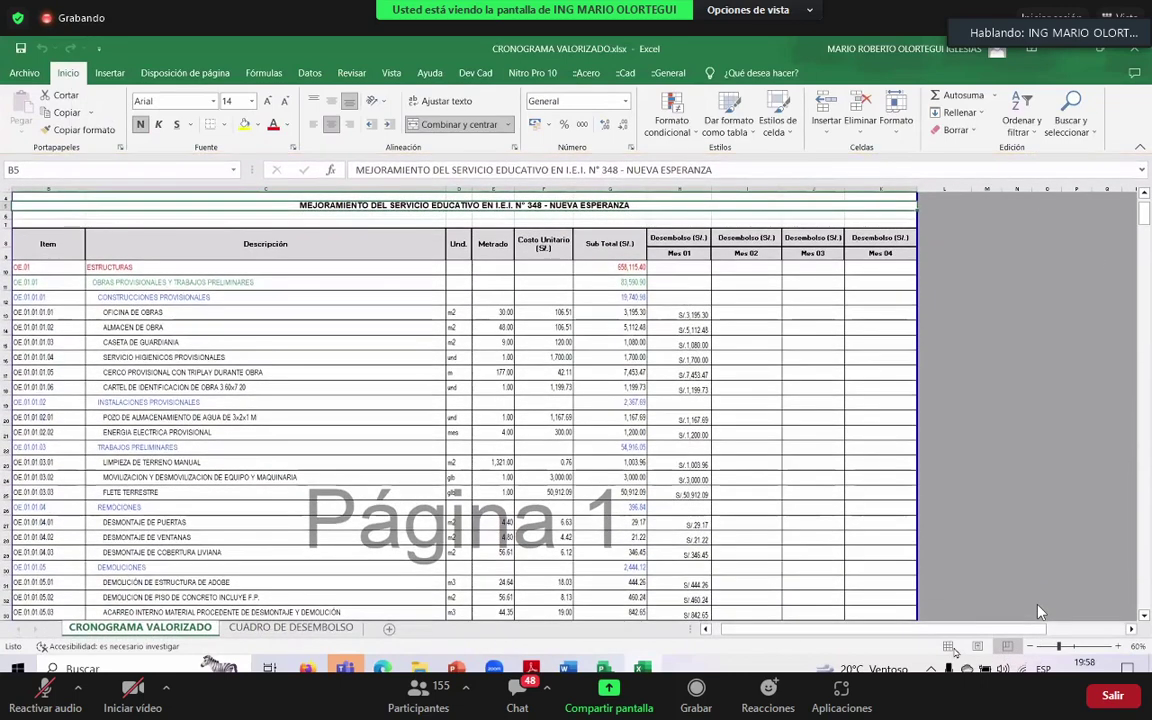
pyautogui.hotkey('alt', 'w')
pyautogui.press('l')
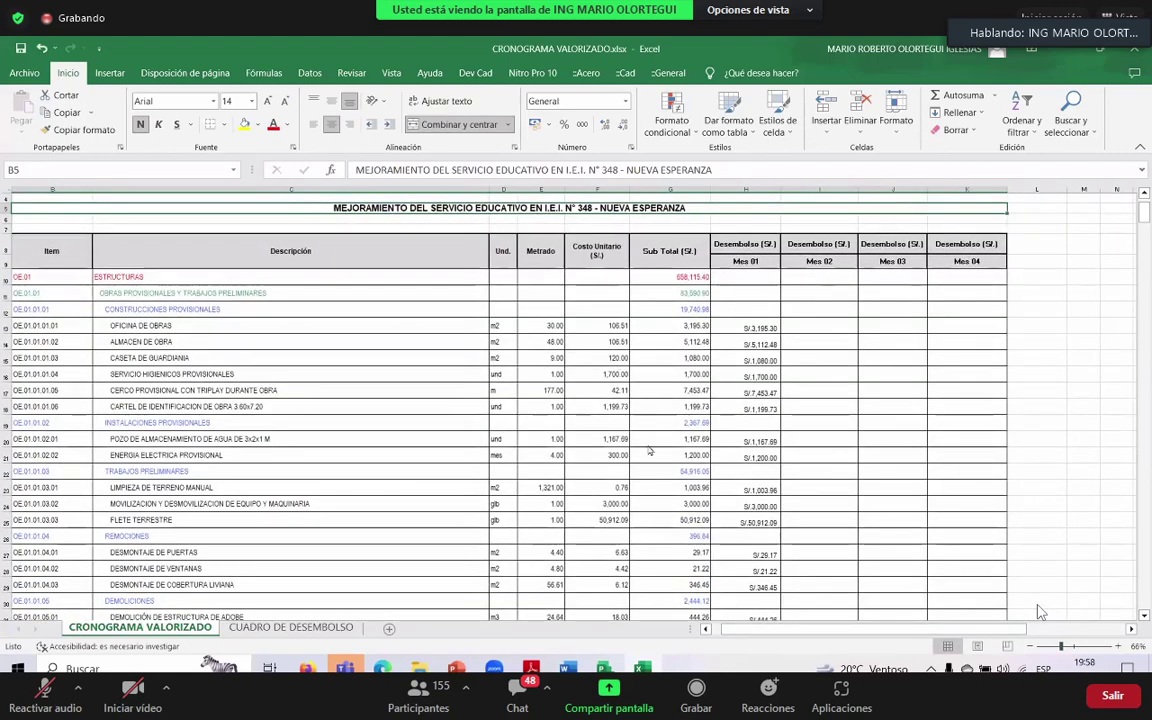
# Fill the table from Item to Sub Total, rows 8 to 367, with light gold and return to the sheet's top
pyautogui.moveTo(60, 256); pyautogui.dragTo(664, 662)
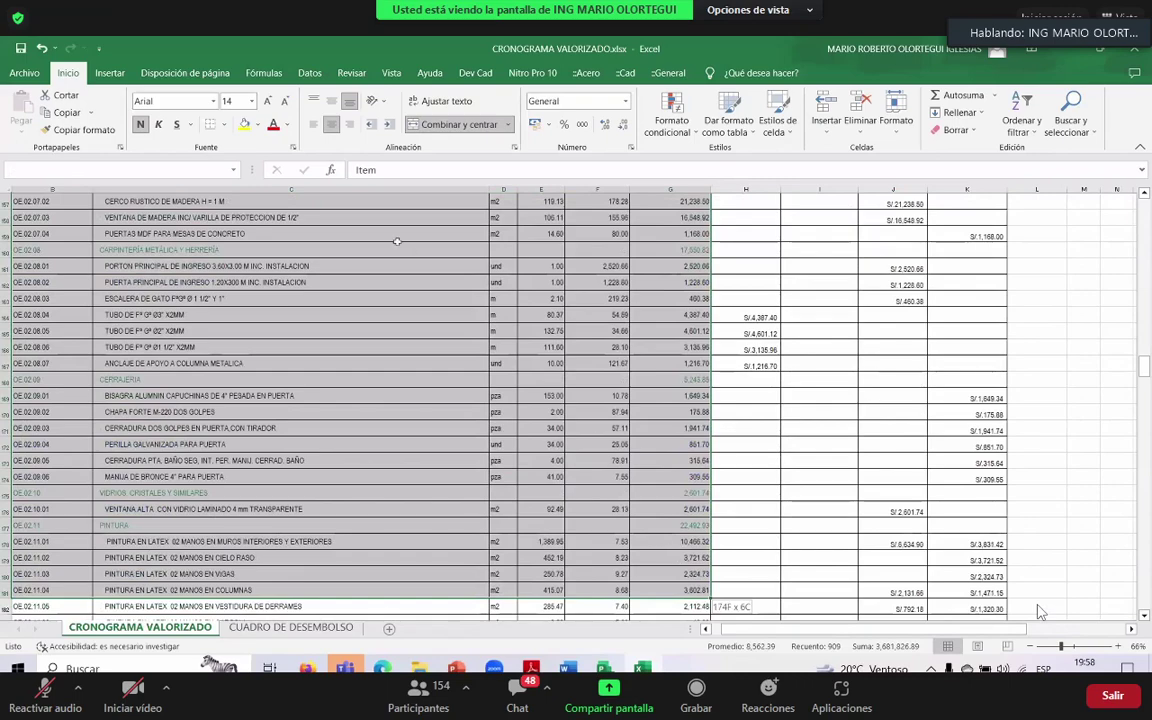
pyautogui.click(255, 124)
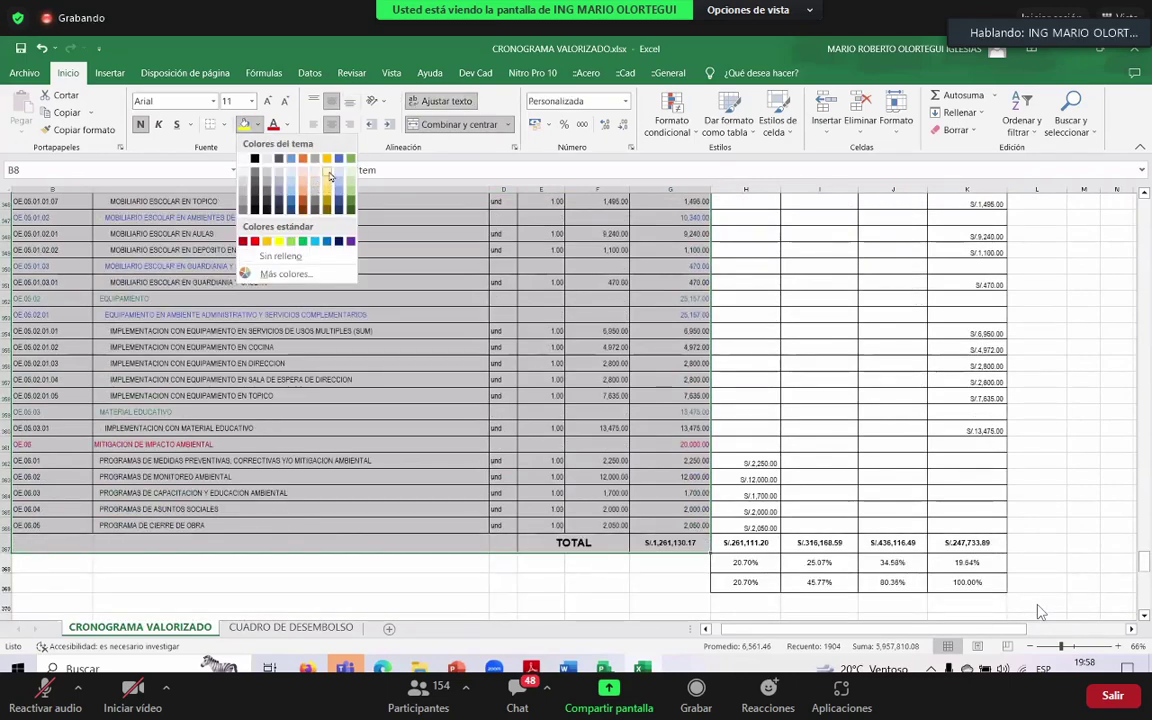
pyautogui.scroll(15, 580, 258)
# Examine the Mes 01 disbursement column, selecting it downward from its header in H9
pyautogui.click(745, 336)
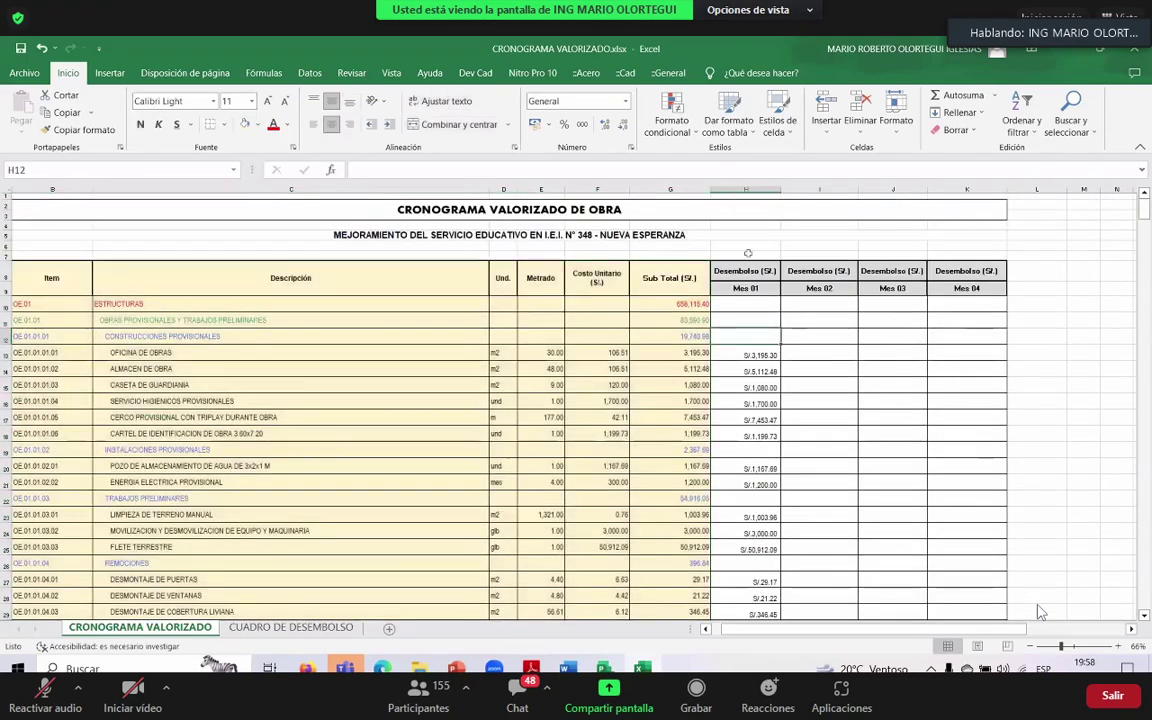
pyautogui.press('Down')
pyautogui.press('Down')
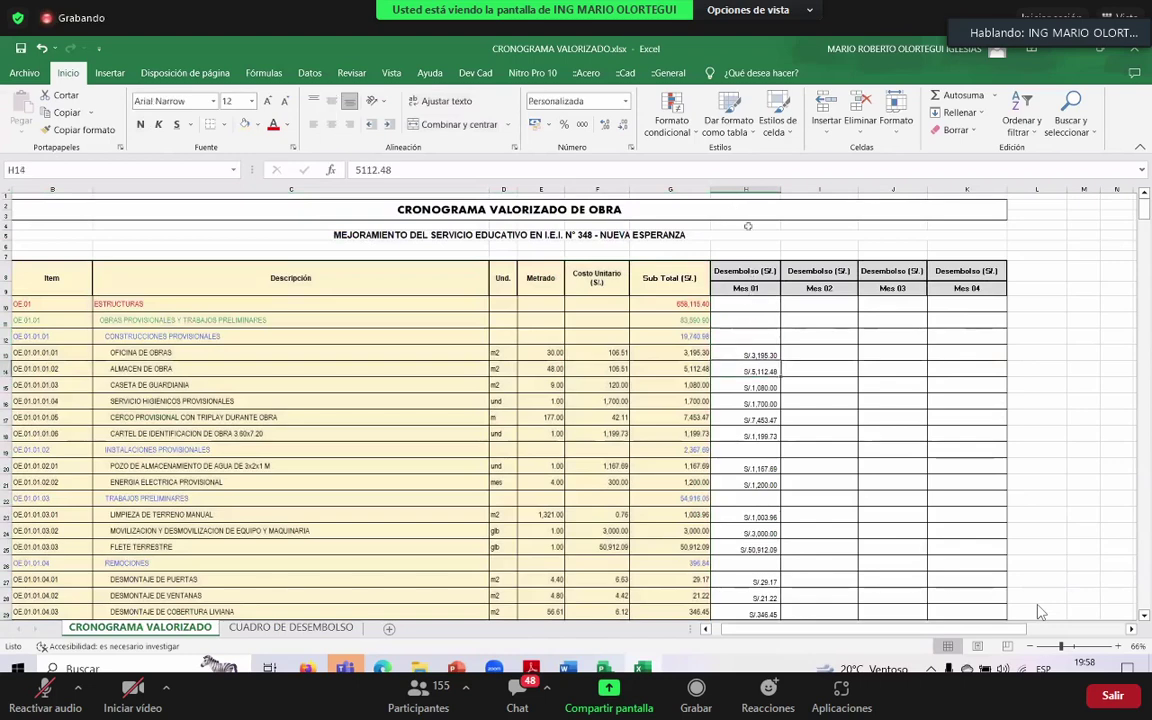
pyautogui.press('Up')
pyautogui.press('Up')
pyautogui.press('Up')
pyautogui.press('Up')
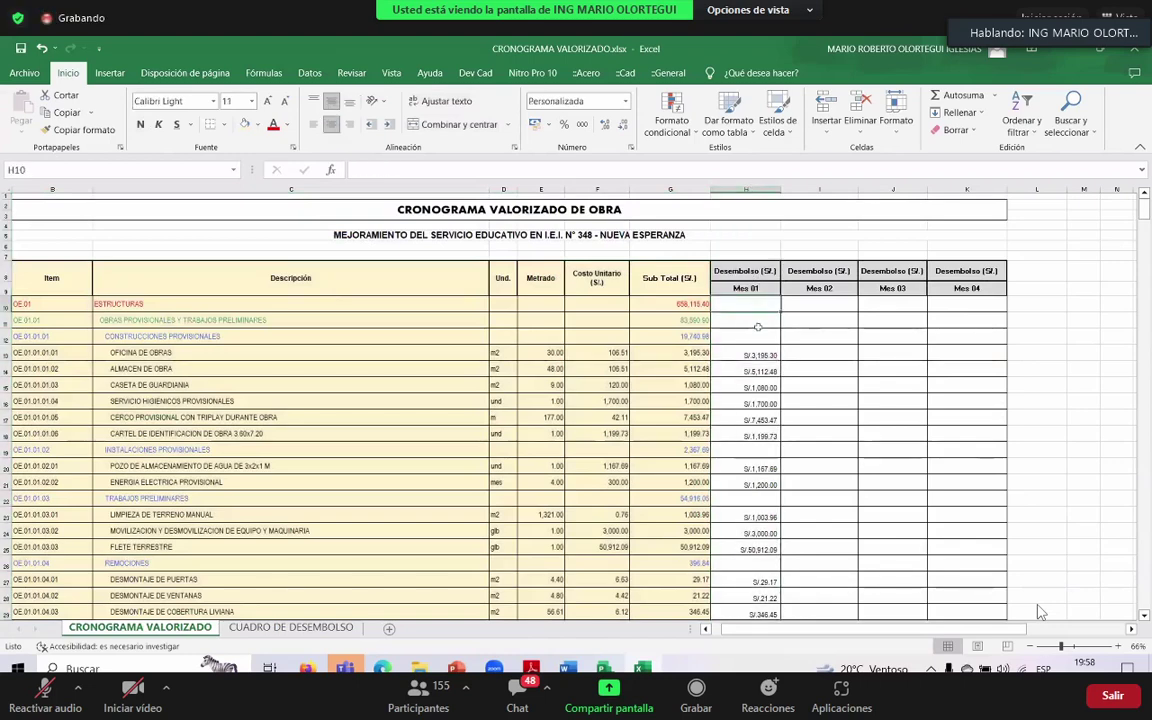
pyautogui.click(757, 289)
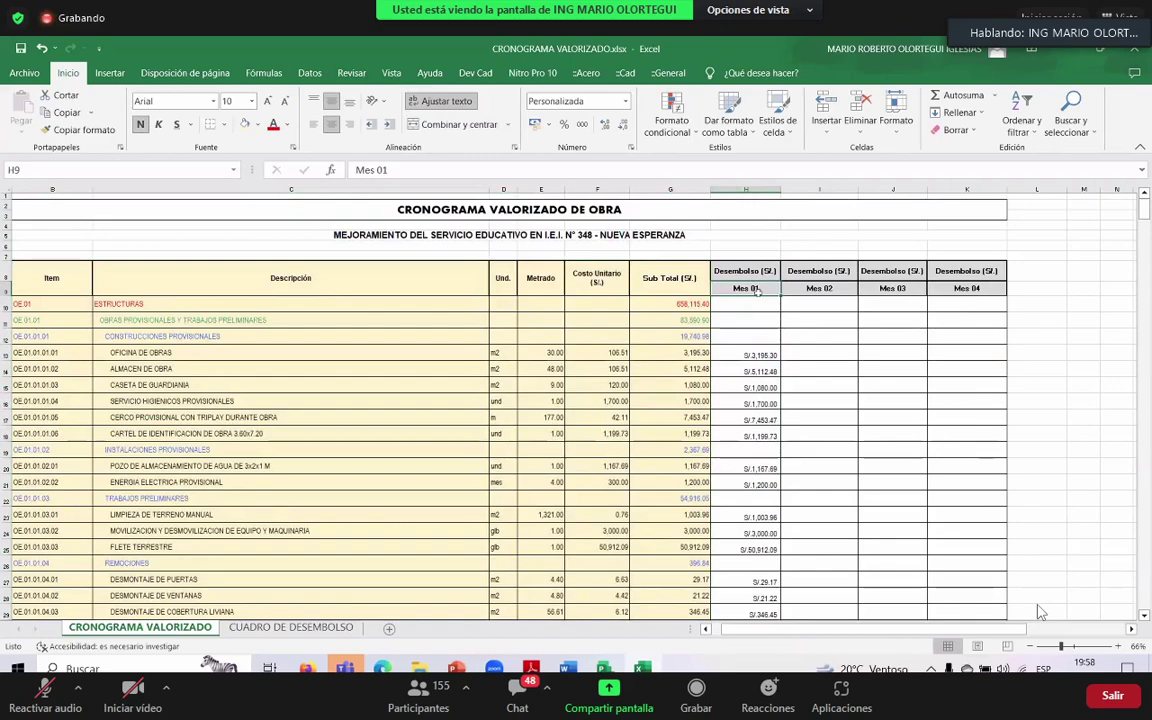
pyautogui.hotkey('ctrl', 'shift', 'Down')
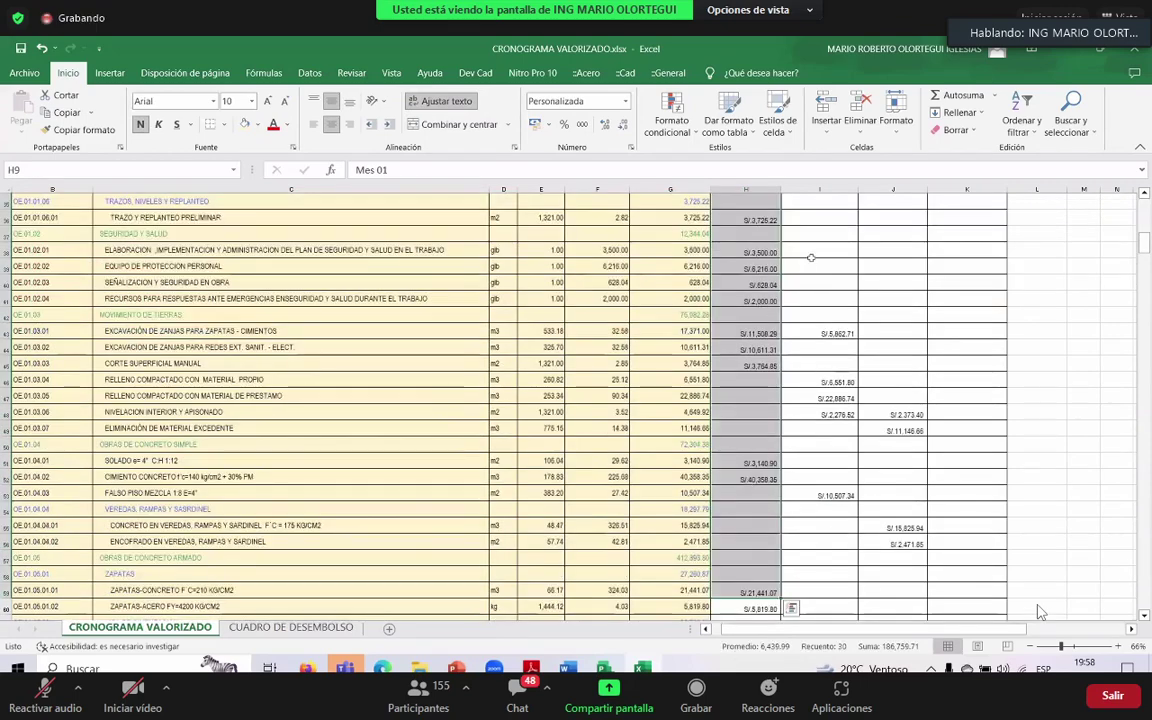
# Go through the Mes 02, Mes 03 and Mes 04 disbursement columns by selecting each one downward from its header
pyautogui.hotkey('ctrl', 'shift', 'Up')
pyautogui.press('Right')
pyautogui.hotkey('shift', 'Down')
pyautogui.hotkey('shift', 'Down')
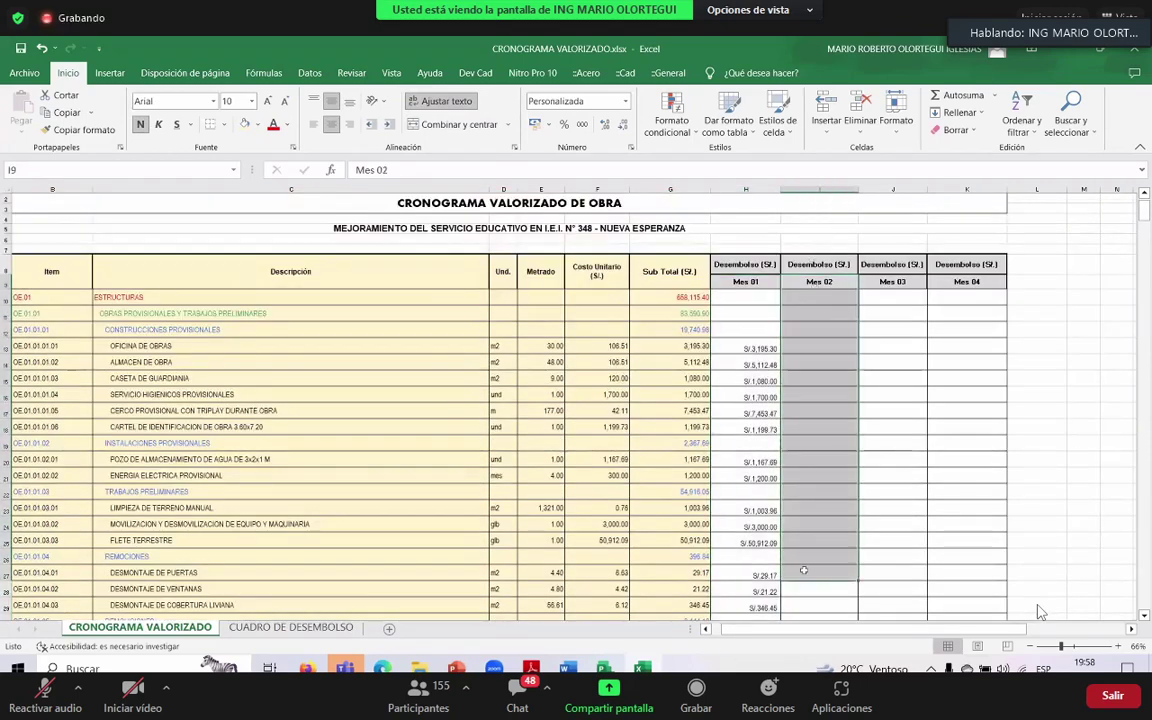
pyautogui.press('Right')
pyautogui.hotkey('shift', 'Down')
pyautogui.hotkey('shift', 'Down')
pyautogui.hotkey('shift', 'Down')
pyautogui.hotkey('shift', 'Down')
pyautogui.hotkey('shift', 'Down')
pyautogui.hotkey('shift', 'Down')
pyautogui.hotkey('shift', 'Down')
pyautogui.hotkey('shift', 'Down')
pyautogui.hotkey('shift', 'Down')
pyautogui.hotkey('shift', 'Down')
pyautogui.hotkey('shift', 'Down')
pyautogui.press('Right')
pyautogui.hotkey('shift', 'Down')
pyautogui.hotkey('shift', 'Down')
pyautogui.hotkey('shift', 'Down')
pyautogui.hotkey('shift', 'Down')
pyautogui.hotkey('shift', 'Down')
pyautogui.hotkey('shift', 'Down')
pyautogui.hotkey('shift', 'Down')
pyautogui.hotkey('shift', 'Down')
pyautogui.hotkey('shift', 'Down')
pyautogui.hotkey('shift', 'Down')
pyautogui.hotkey('shift', 'Down')
pyautogui.hotkey('shift', 'Down')
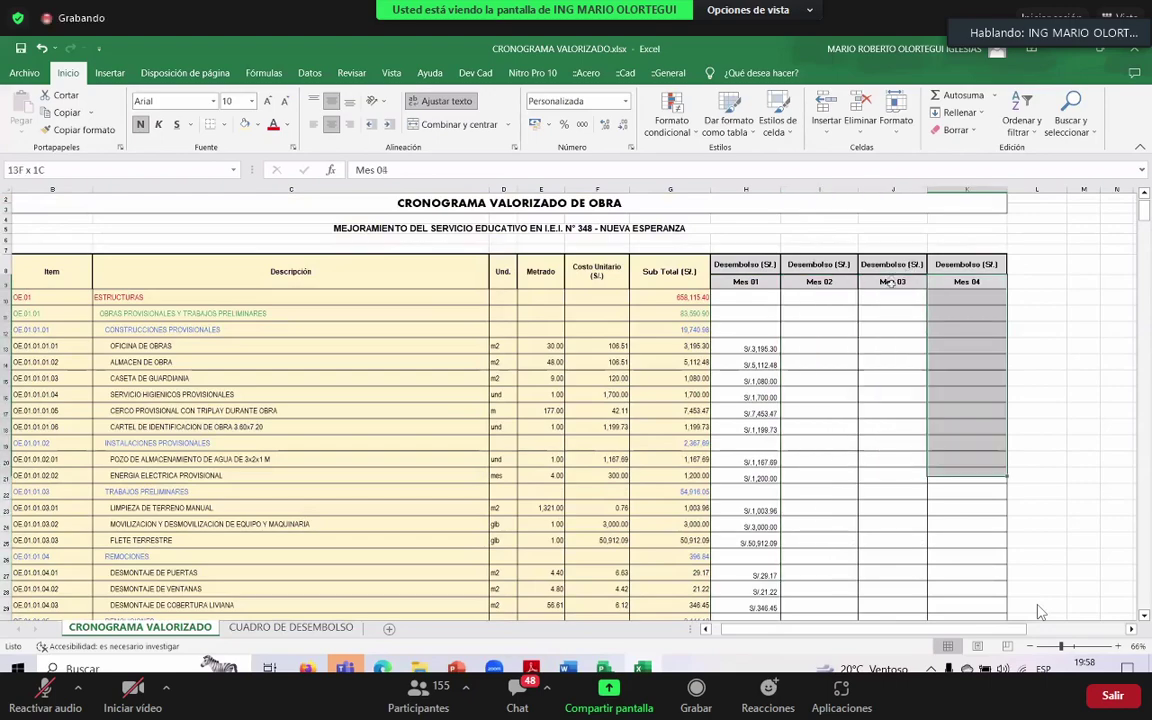
# Check the Mes 01 disbursements from the preliminary works through DEMOLICIONES to the SEGURIDAD Y SALUD items
pyautogui.scroll(-3, 953, 302)
pyautogui.scroll(-1, 953, 302)
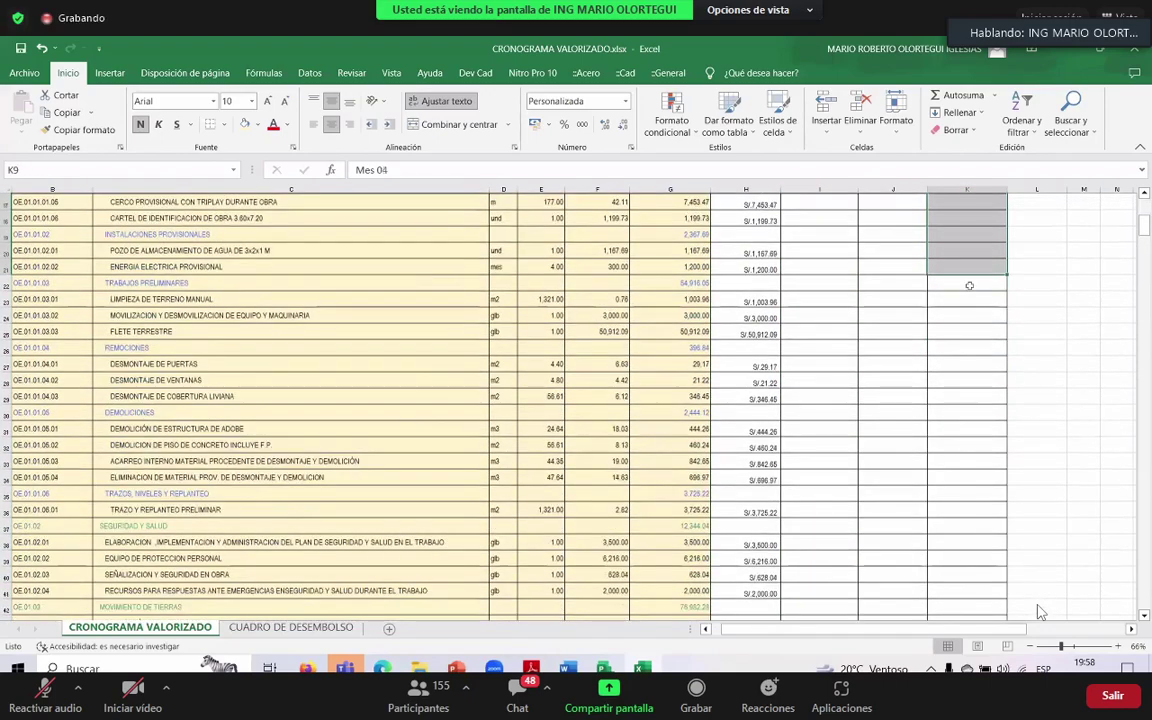
pyautogui.scroll(-2, 972, 427)
pyautogui.press('Down')
pyautogui.press('Down')
pyautogui.press('Down')
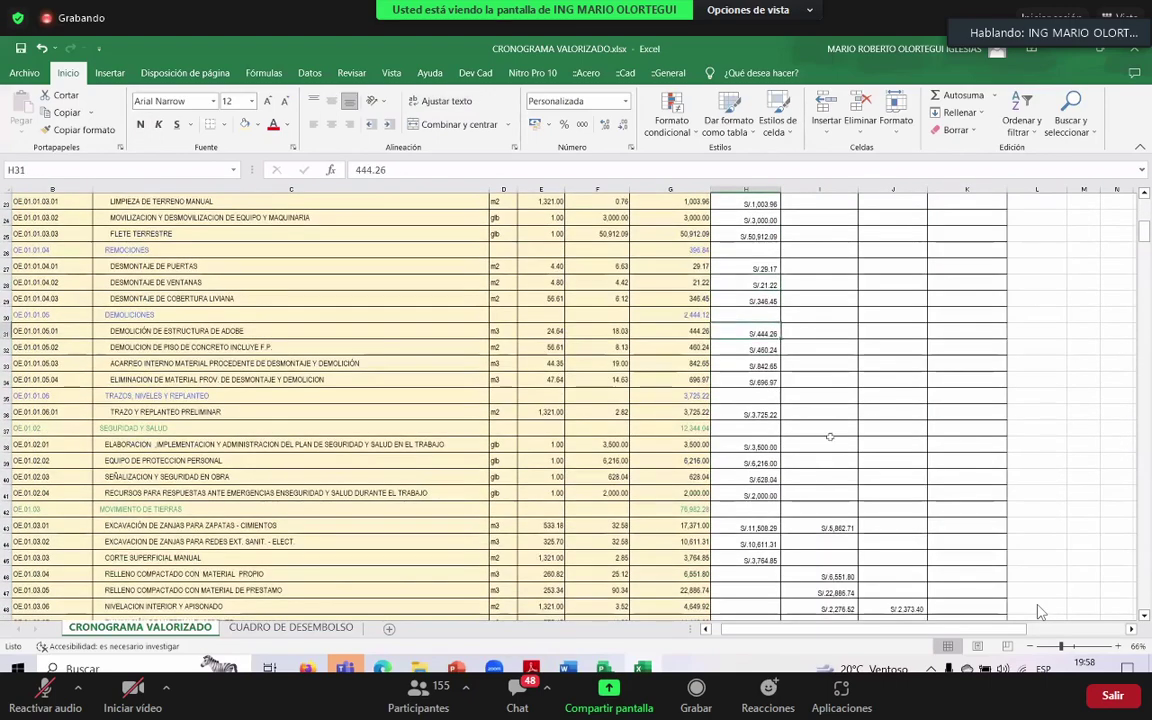
pyautogui.press('Down')
pyautogui.press('Down')
pyautogui.scroll(-1, 749, 316)
pyautogui.press('Down')
pyautogui.press('Down')
pyautogui.press('Down')
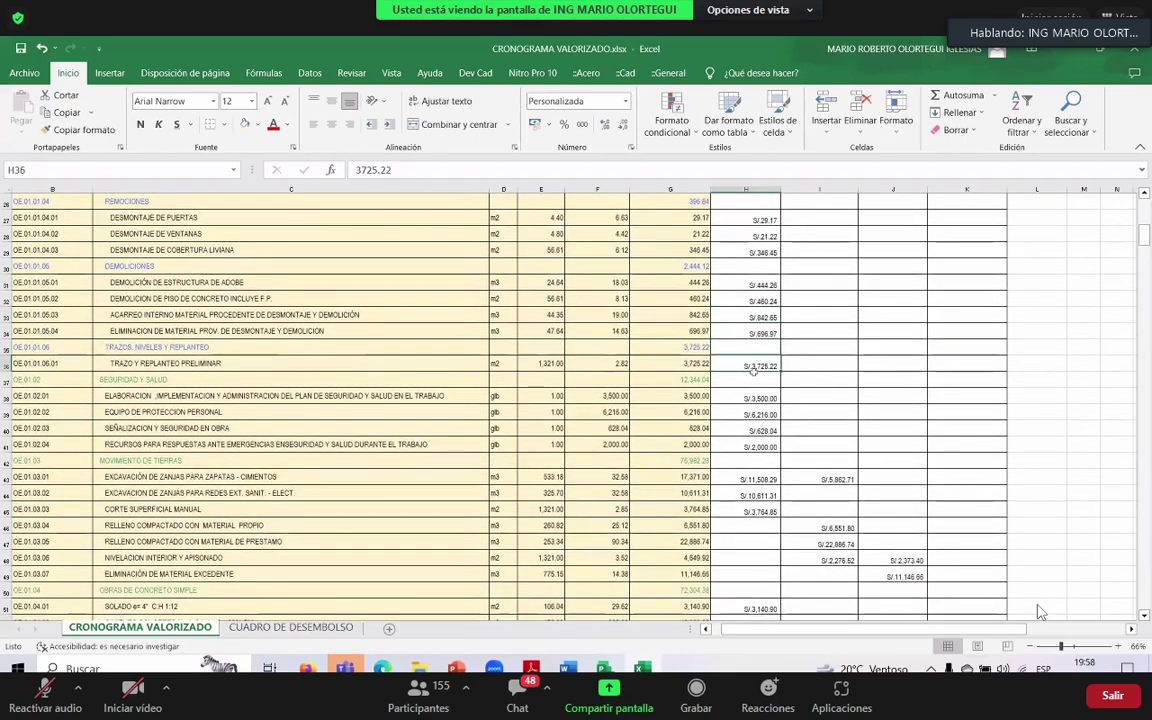
pyautogui.press('Down')
pyautogui.press('Down')
pyautogui.scroll(-2, 1040, 612)
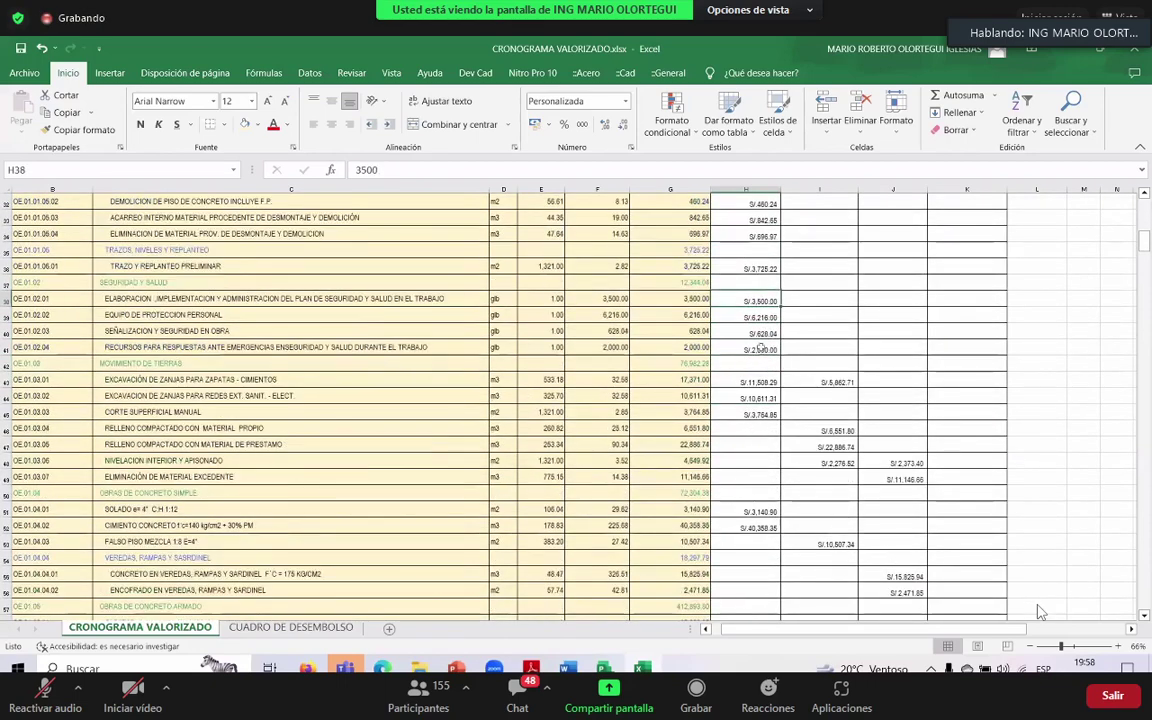
# Check how the MOVIMIENTO DE TIERRAS disbursements are spread by month, ending on ELIMINACIÓN DE MATERIAL EXCEDENTE in Mes 03
pyautogui.scroll(-1, 755, 340)
pyautogui.press('Down')
pyautogui.press('Down')
pyautogui.press('Down')
pyautogui.press('Down')
pyautogui.press('Down')
pyautogui.press('Down')
pyautogui.press('Down')
pyautogui.press('Down')
pyautogui.press('Down')
pyautogui.press('Down')
pyautogui.press('Down')
pyautogui.press('Down')
pyautogui.press('Down')
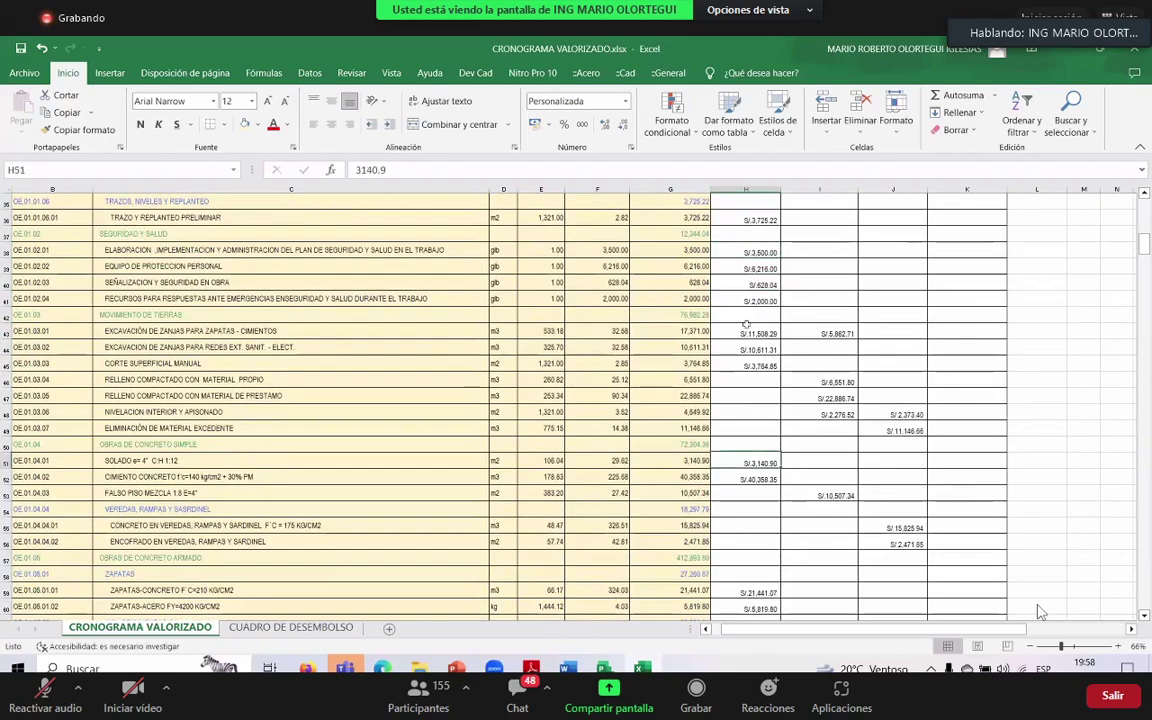
pyautogui.press('Up')
pyautogui.press('Up')
pyautogui.press('Right')
pyautogui.press('Right')
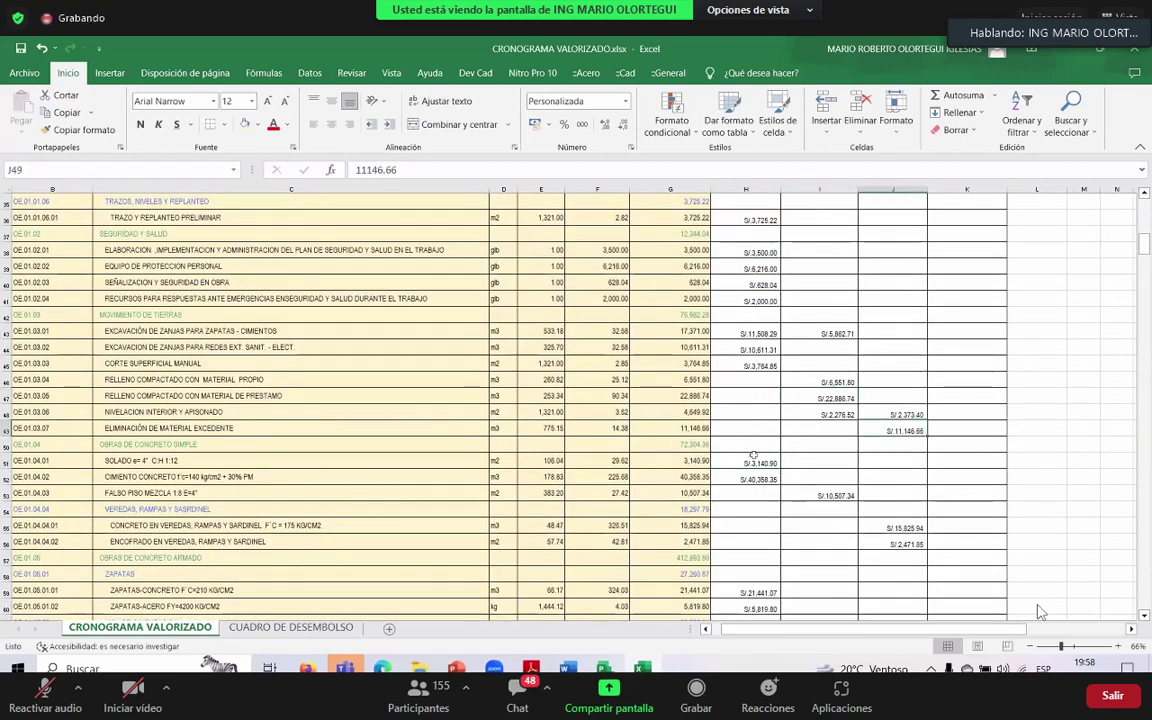
# Look through the monthly disbursements from OBRAS DE CONCRETO SIMPLE down to the TOTAL row and its percentages
pyautogui.scroll(-3, 1040, 612)
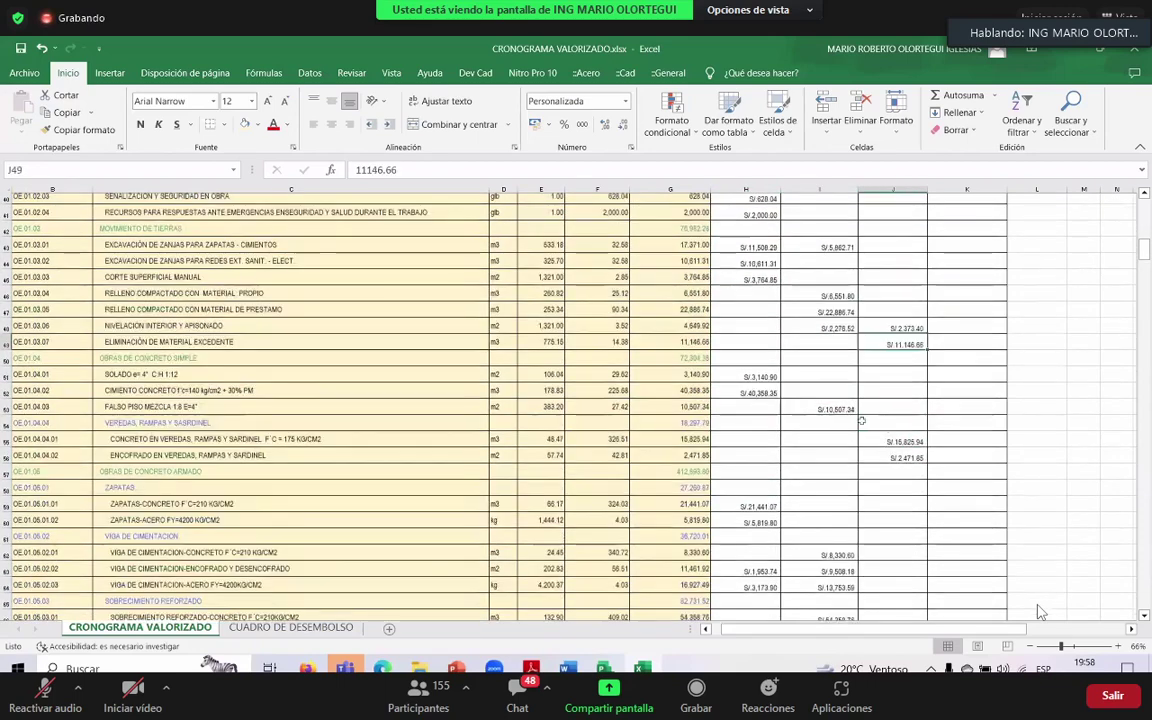
pyautogui.scroll(-4, 1040, 612)
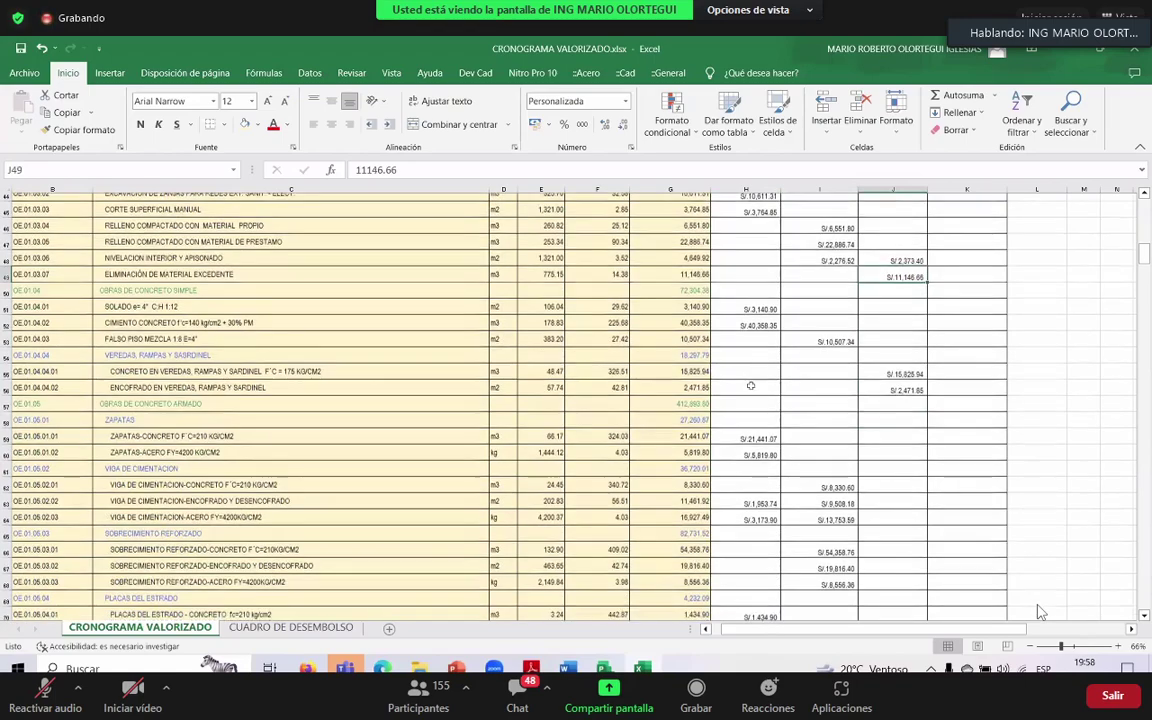
pyautogui.scroll(-11, 1040, 612)
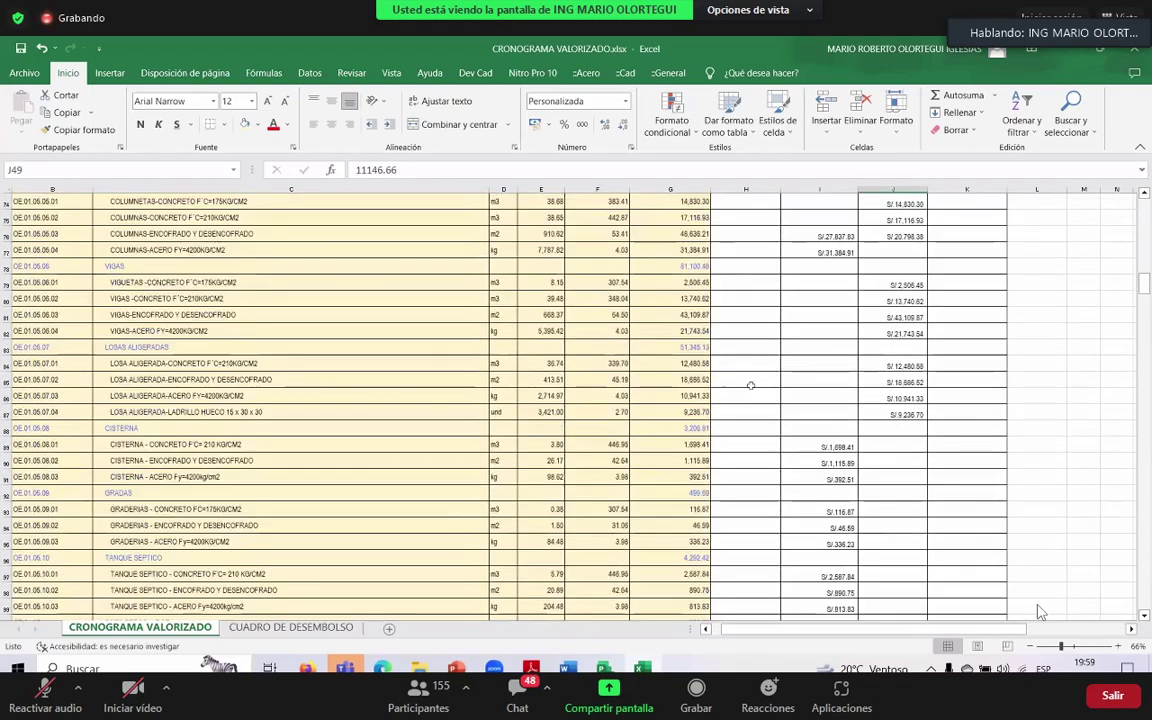
pyautogui.scroll(-10, 1040, 612)
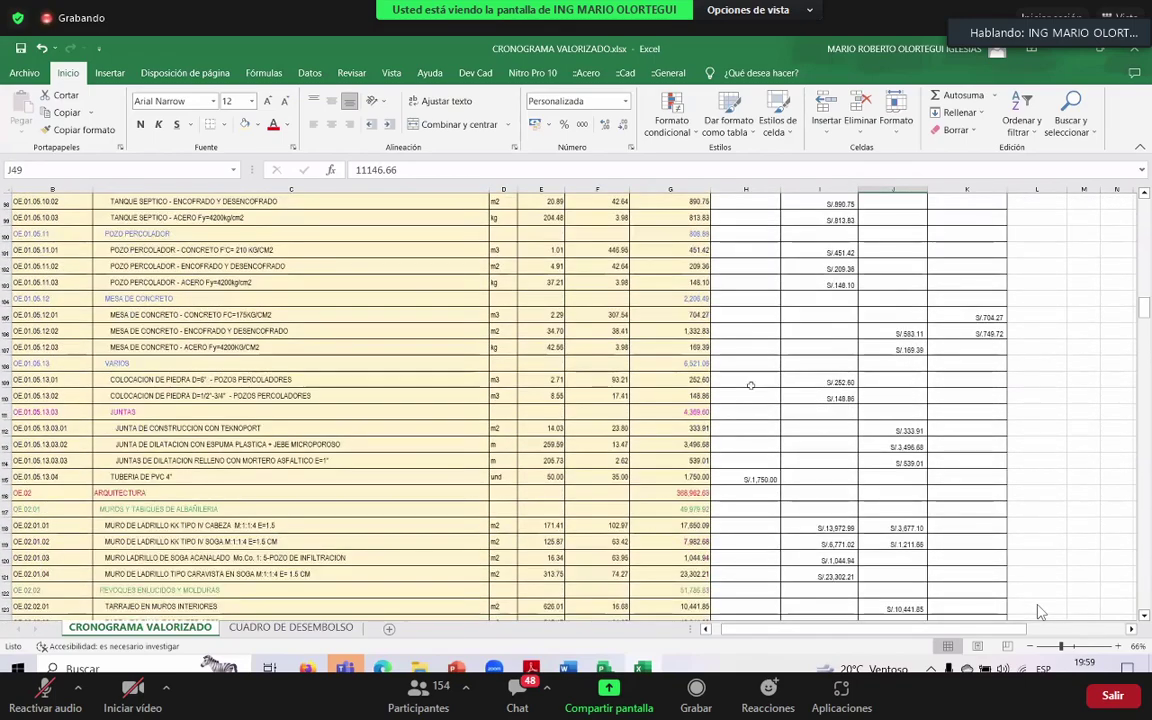
pyautogui.scroll(-5, 1040, 612)
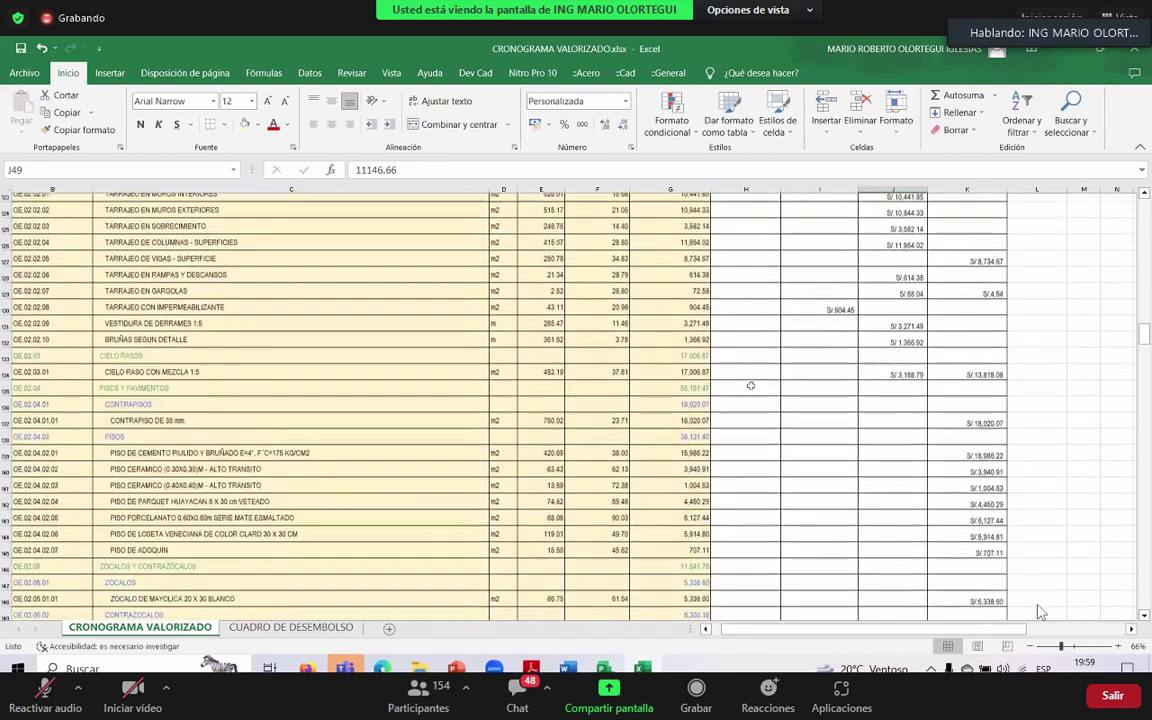
pyautogui.scroll(-4, 1040, 612)
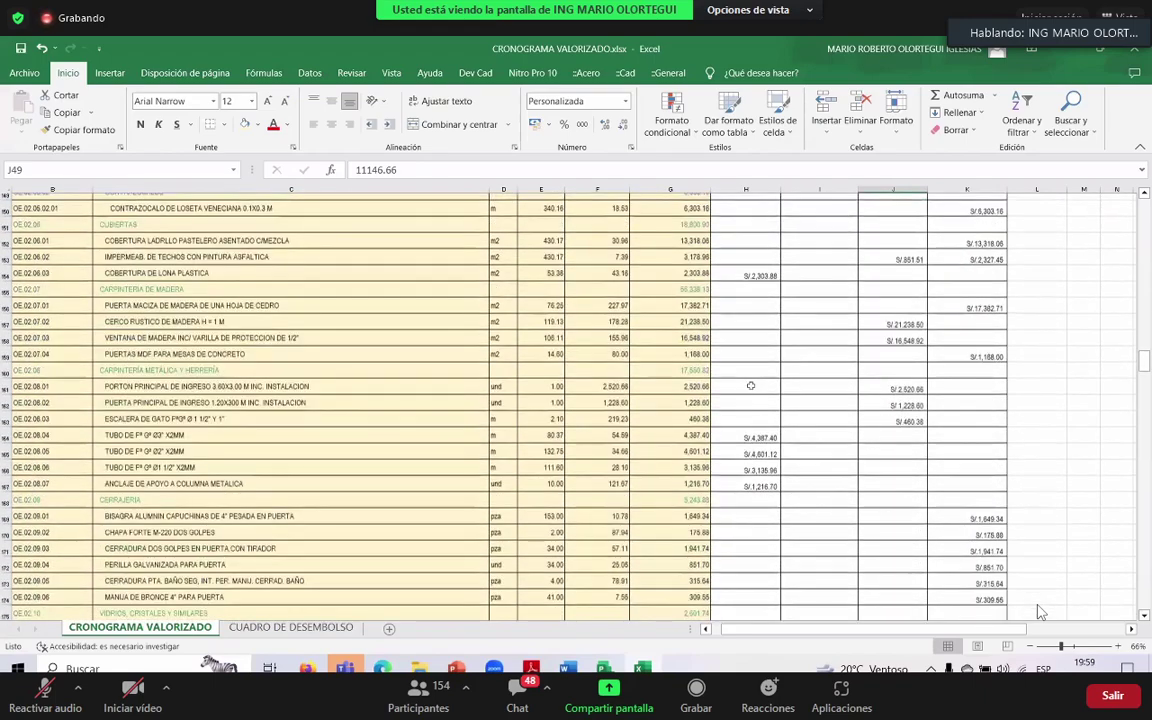
pyautogui.scroll(-20, 1040, 612)
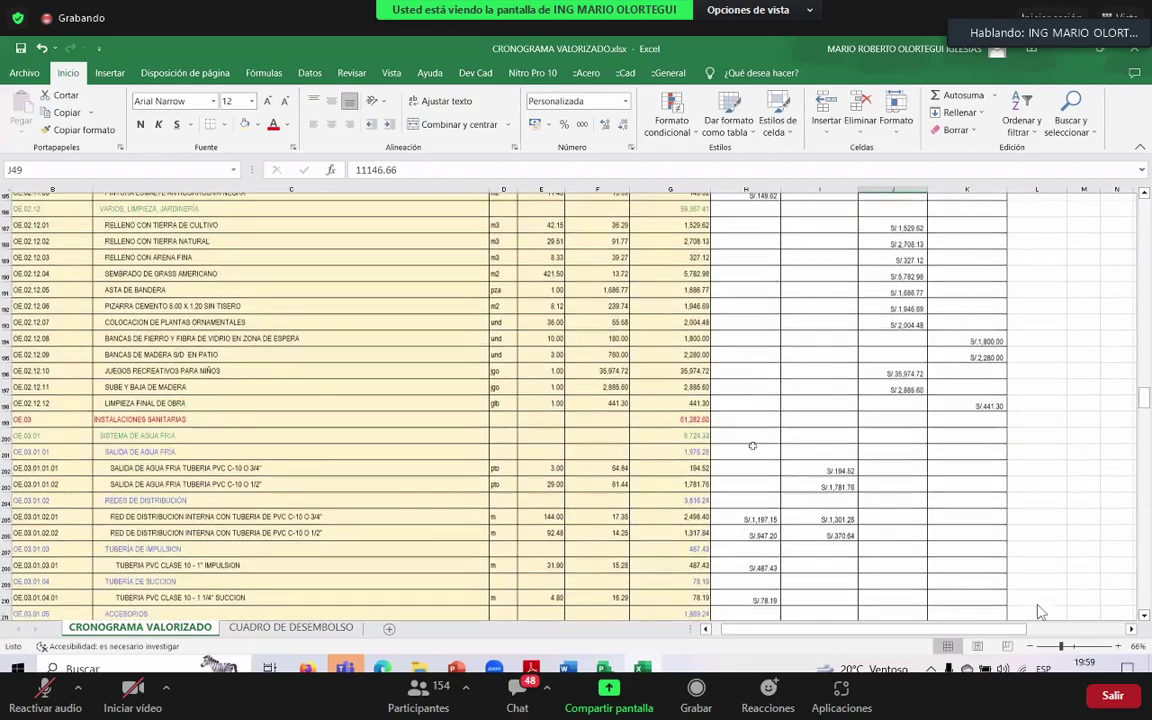
pyautogui.scroll(-20, 1040, 612)
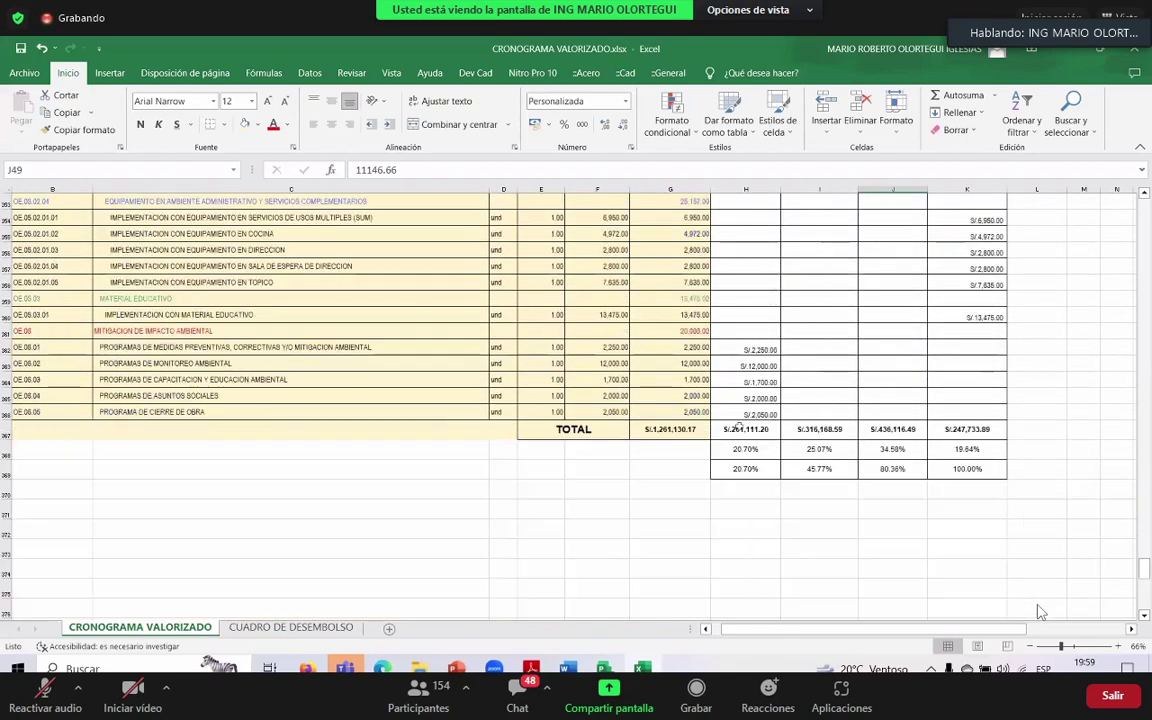
# Highlight the Mes 01 total in the TOTAL row with a yellow fill and set its font size to 18
pyautogui.click(745, 429)
pyautogui.click(257, 124)
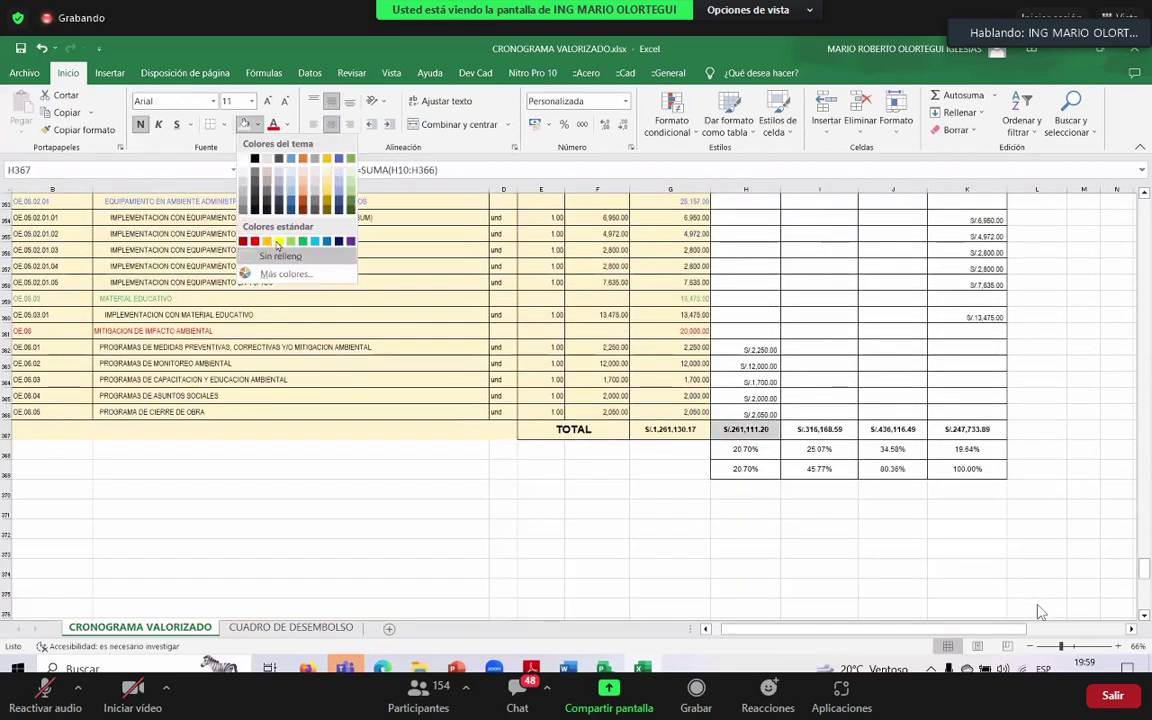
pyautogui.click(278, 243)
pyautogui.click(251, 101)
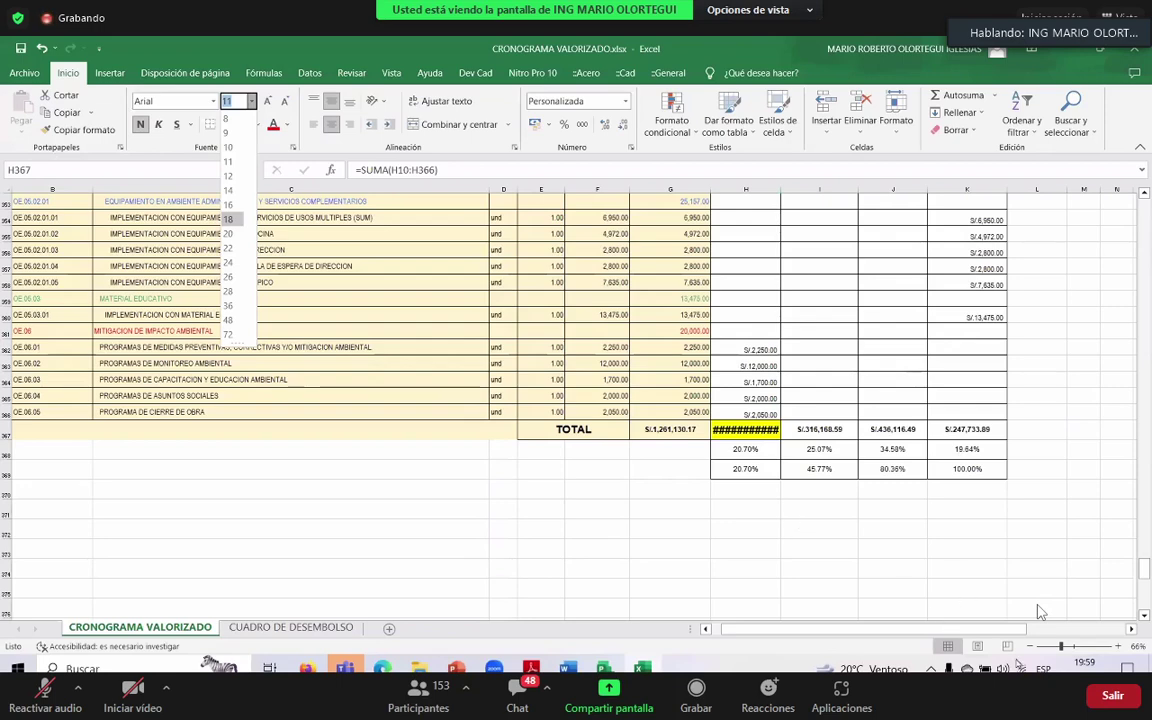
pyautogui.click(228, 218)
pyautogui.click(774, 528)
pyautogui.press('Down')
pyautogui.press('Down')
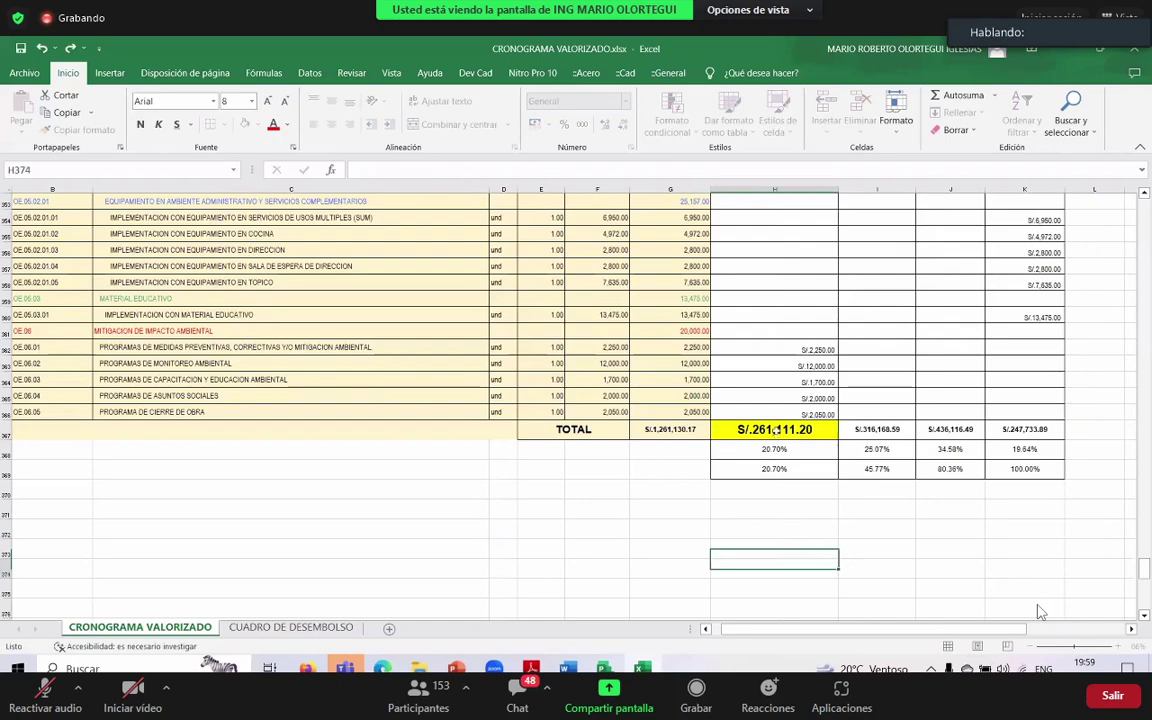
# Calculate 80% of the Mes 01 total in H372 with =H367*0.8 and give the result the total's yellow formatting
pyautogui.click(794, 528)
pyautogui.write('=')
pyautogui.click(776, 429)
pyautogui.write('*0.')
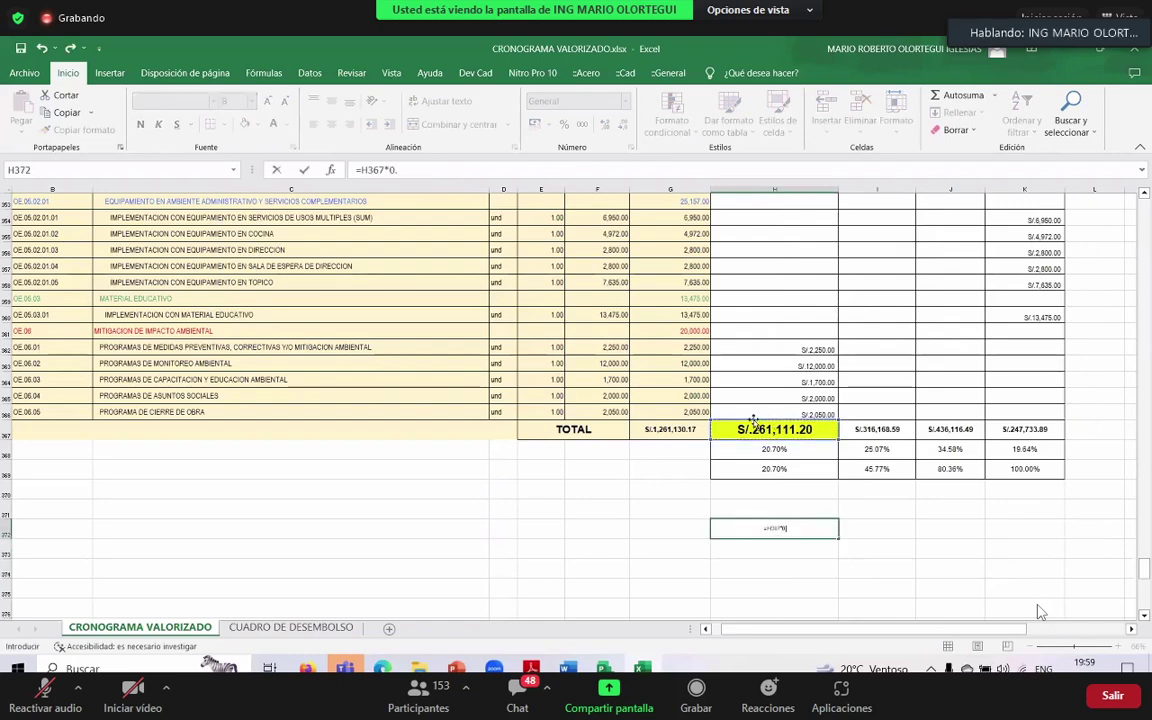
pyautogui.write('8')
pyautogui.press('Return')
pyautogui.click(754, 425)
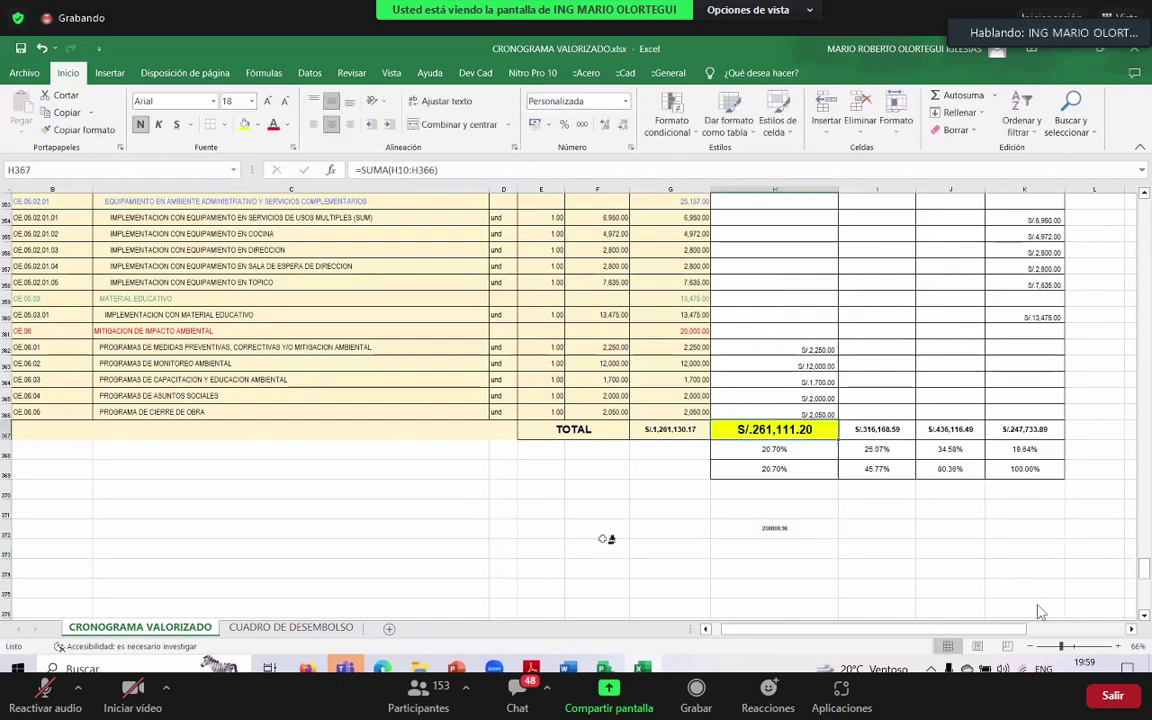
pyautogui.click(771, 528)
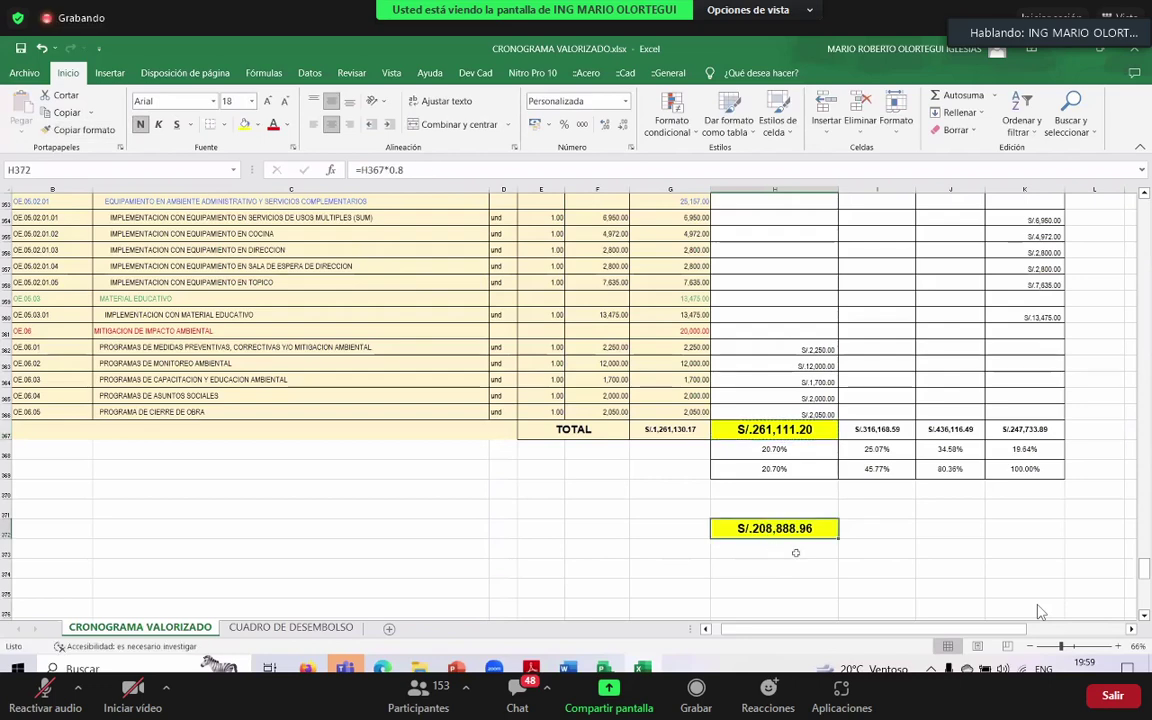
# Label the calculated amount with 80% in H371 and enlarge the label's font to 24
pyautogui.click(762, 512)
pyautogui.write('80')
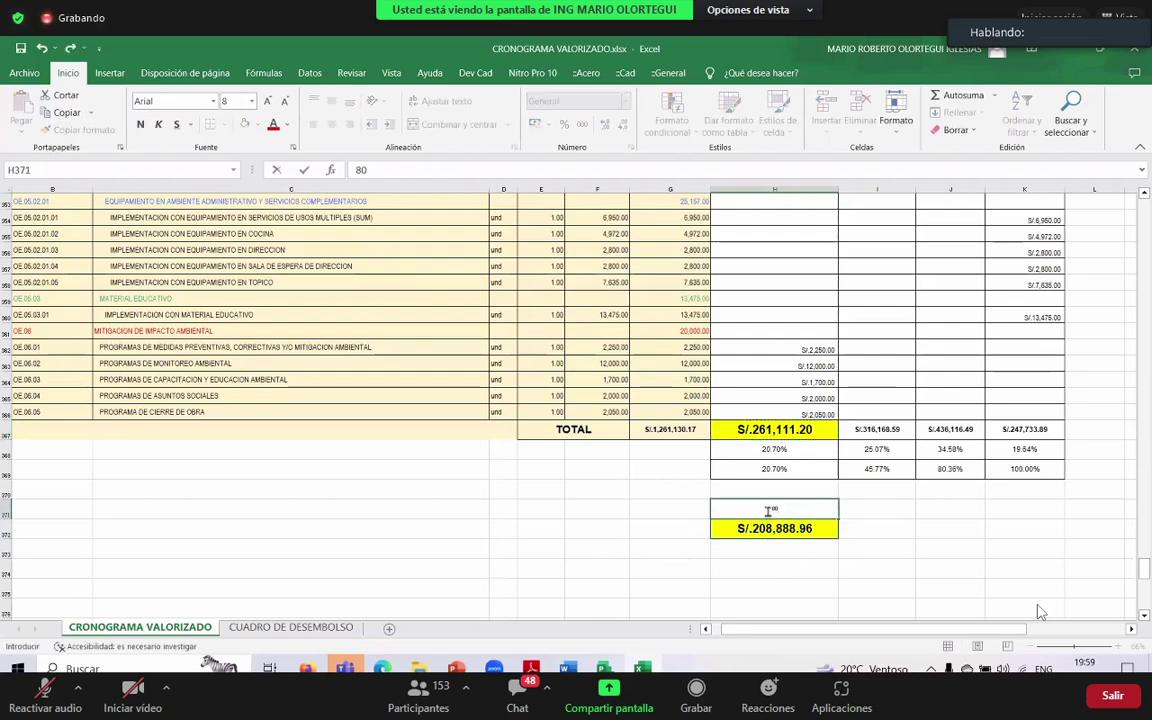
pyautogui.write('%')
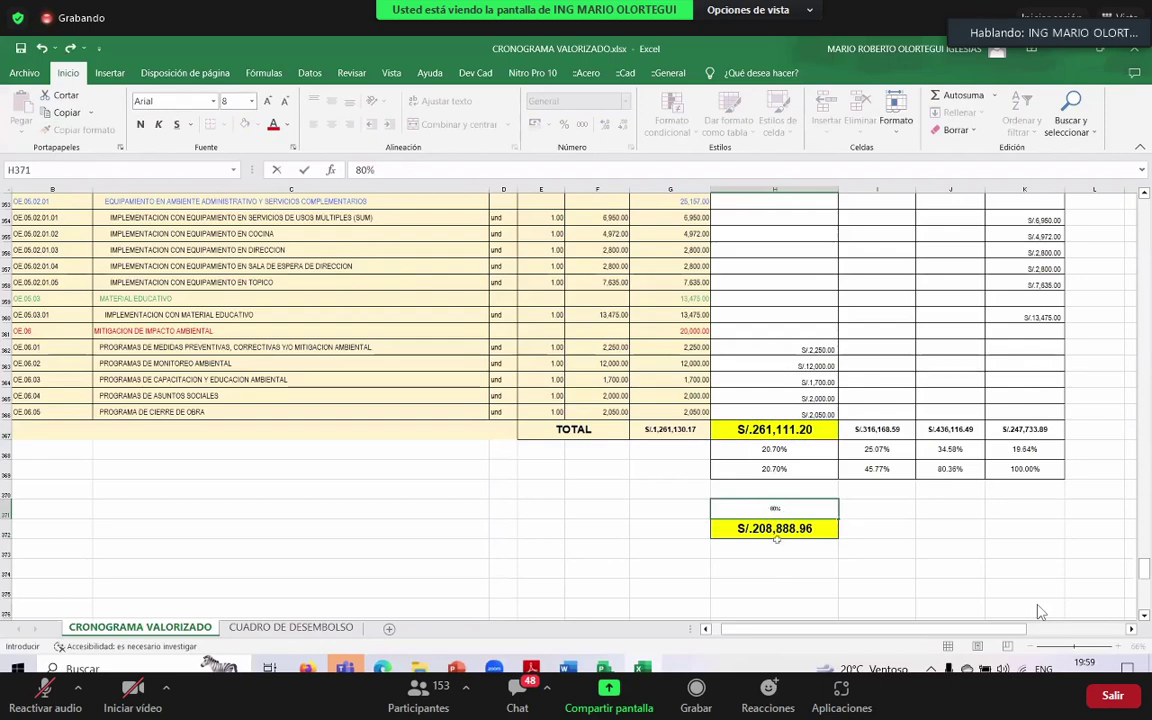
pyautogui.press('Return')
pyautogui.press('Down')
pyautogui.press('Down')
pyautogui.press('Down')
pyautogui.click(791, 501)
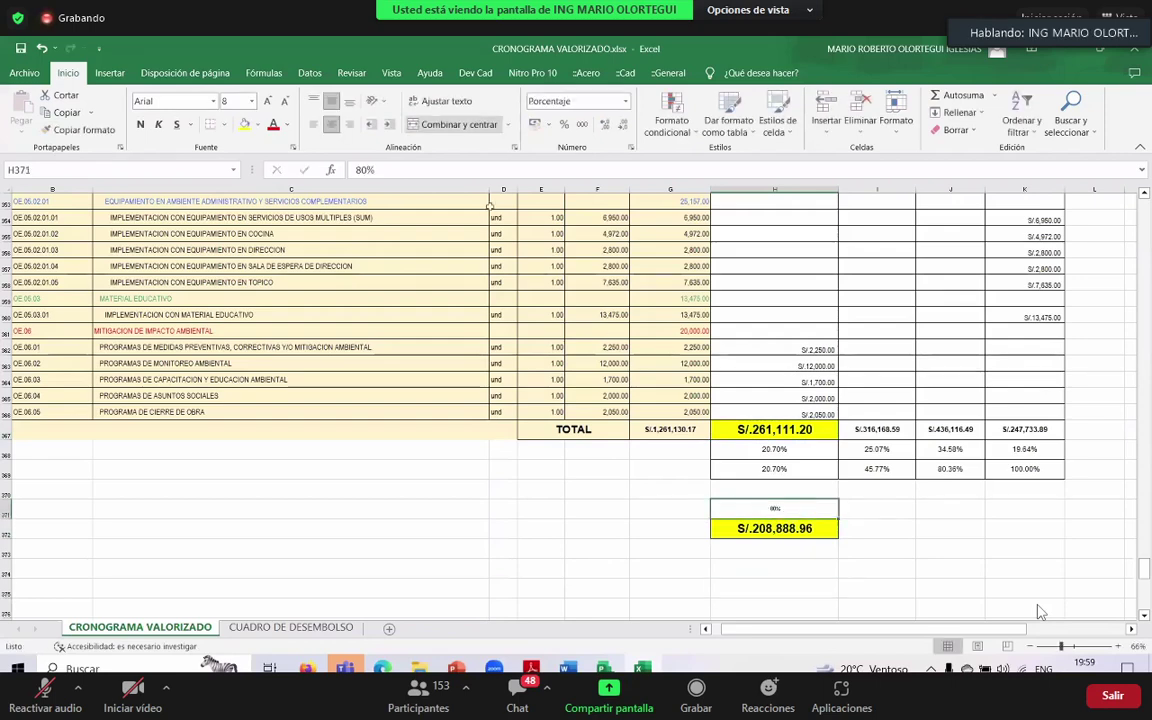
pyautogui.click(251, 101)
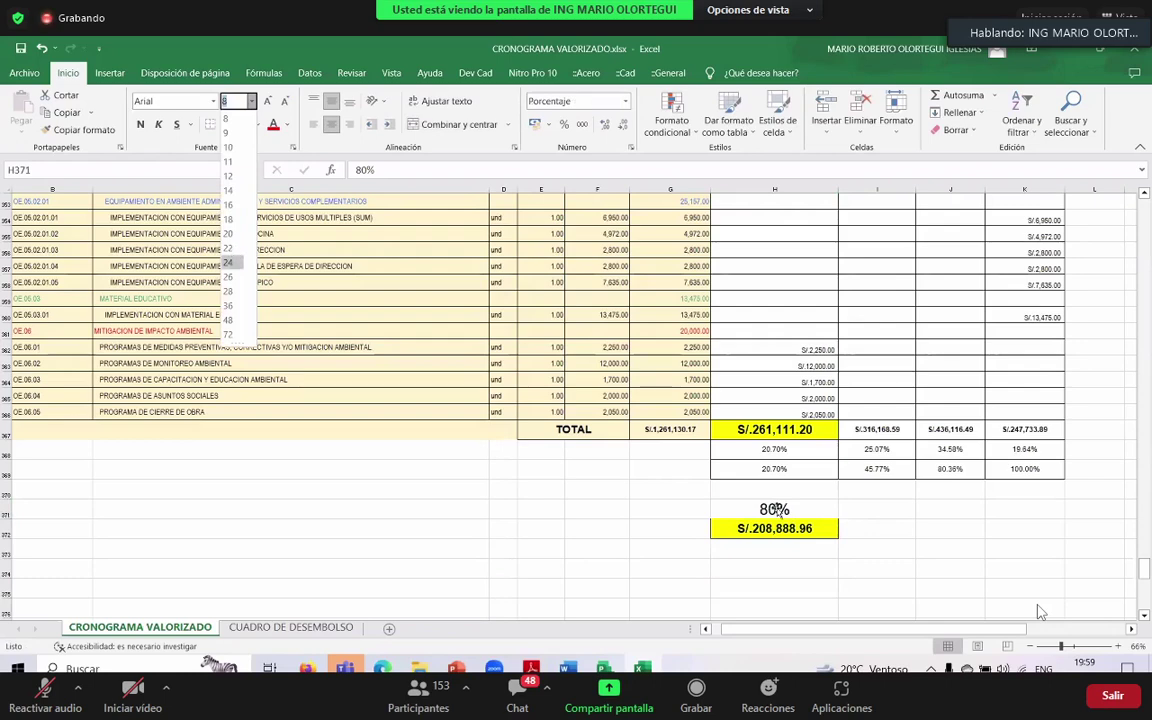
pyautogui.write('18')
pyautogui.press('Return')
pyautogui.press('Down')
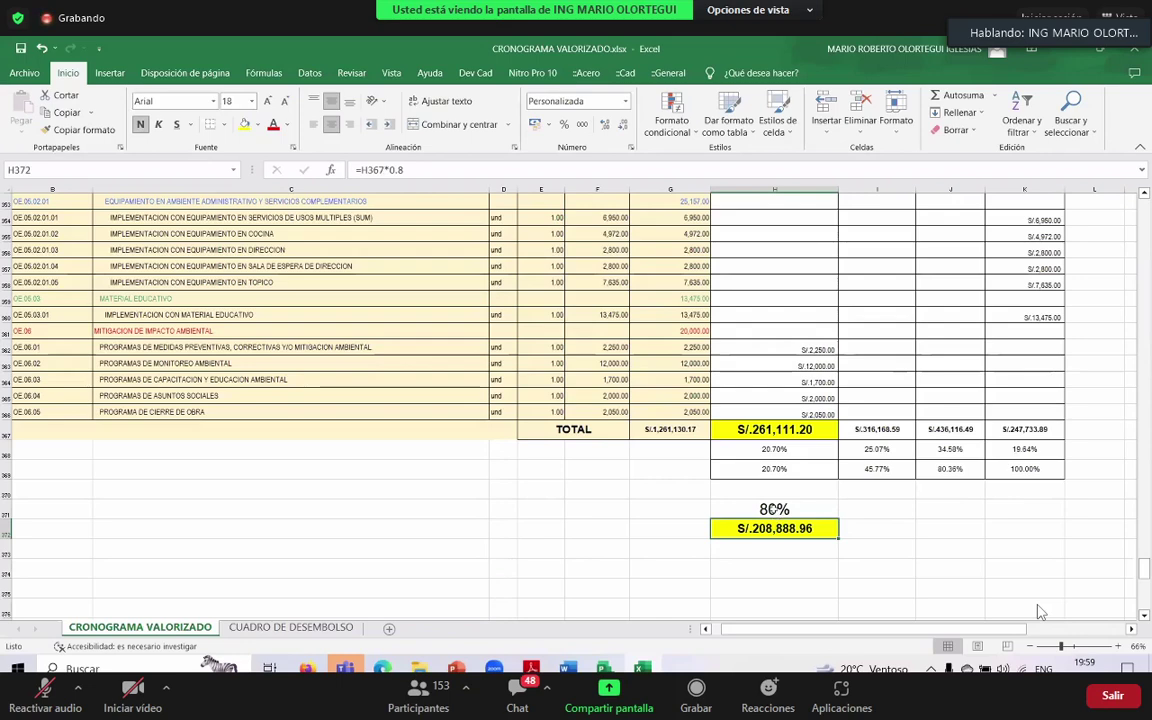
# Look back through the schedule's items and monthly disbursements, from the calculated amount up to COBERTURA DE LONA PLASTICA and INSTALACIONES SANITARIAS
pyautogui.scroll(7, 1040, 612)
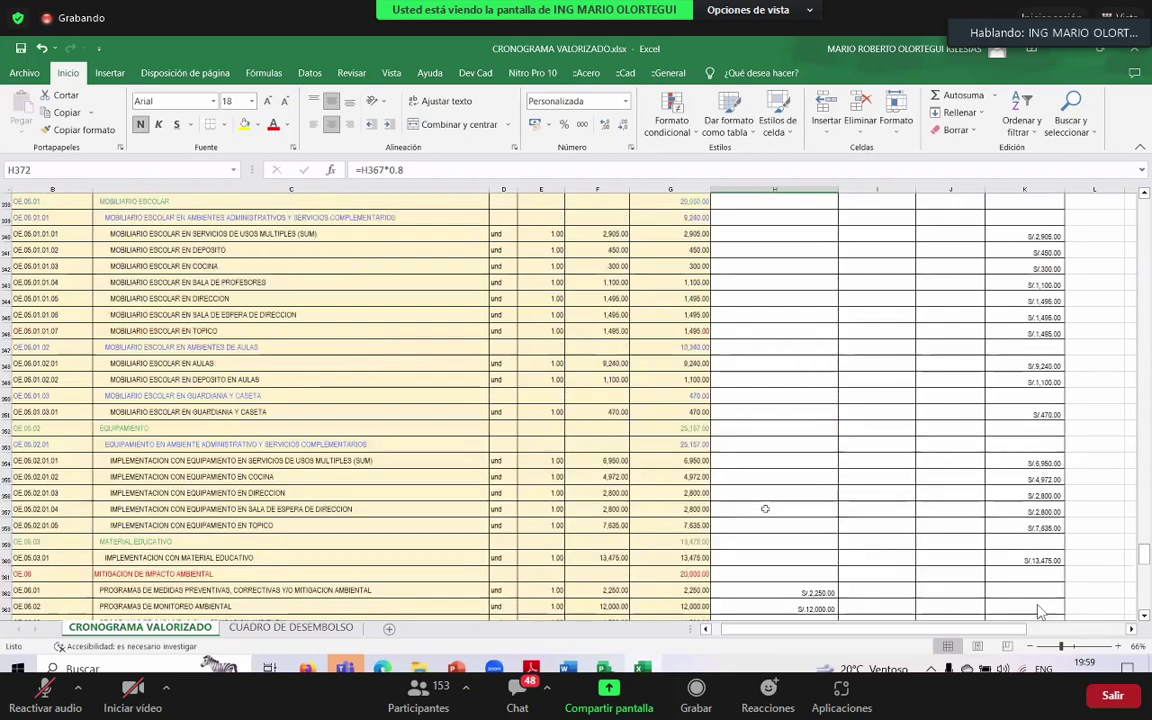
pyautogui.scroll(13, 1040, 612)
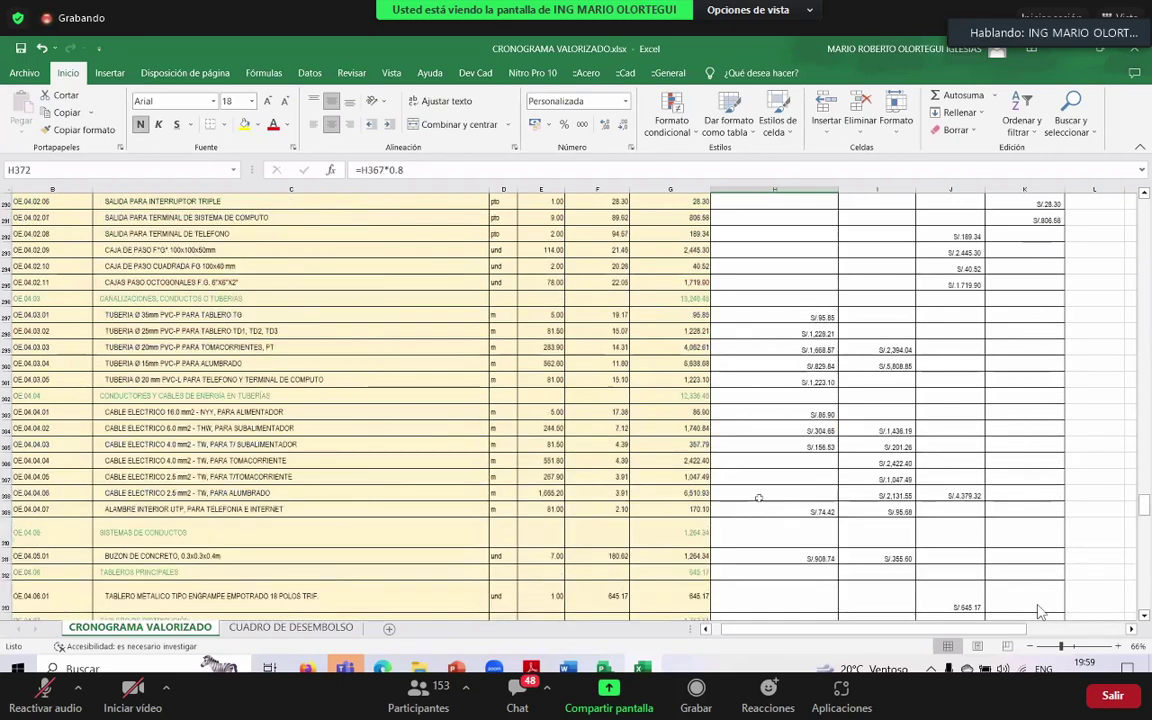
pyautogui.scroll(8, 1040, 612)
pyautogui.scroll(4, 1040, 612)
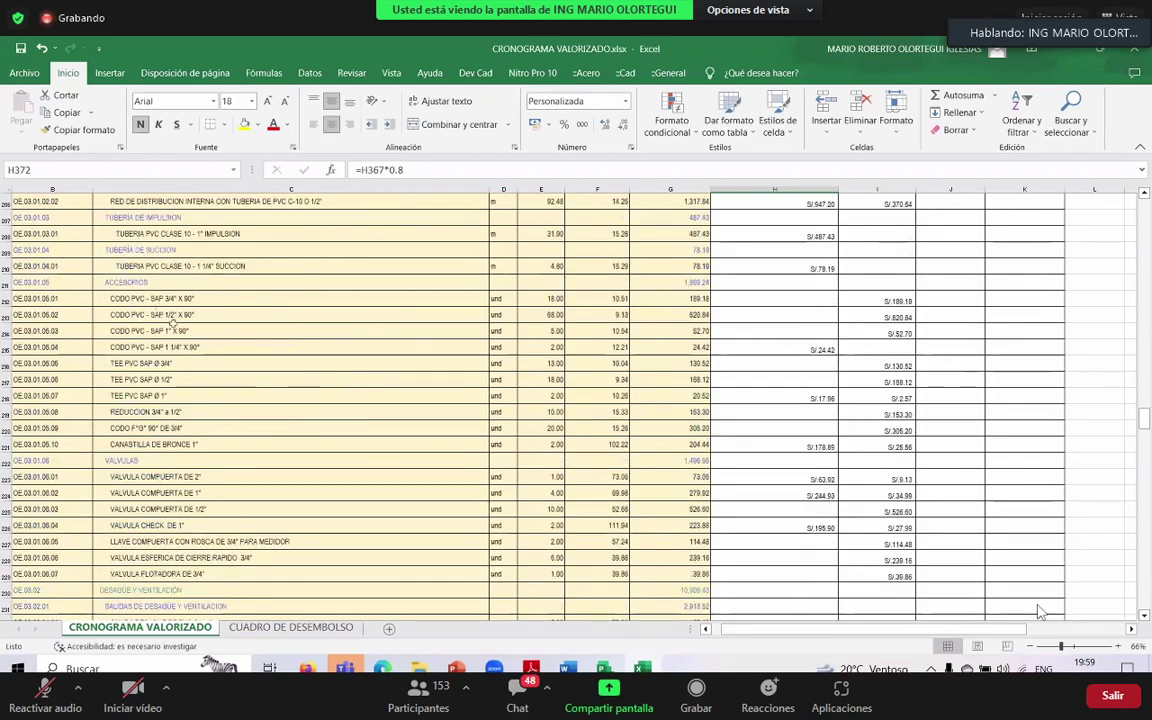
pyautogui.click(172, 326)
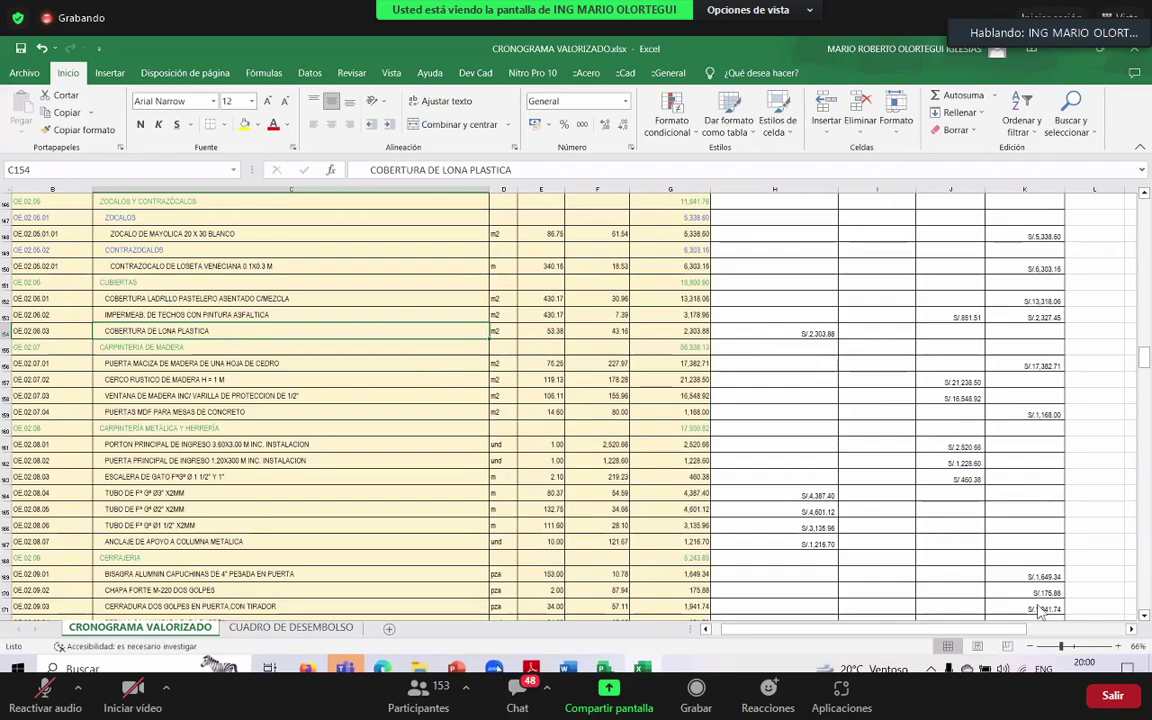
pyautogui.scroll(-13, 1040, 612)
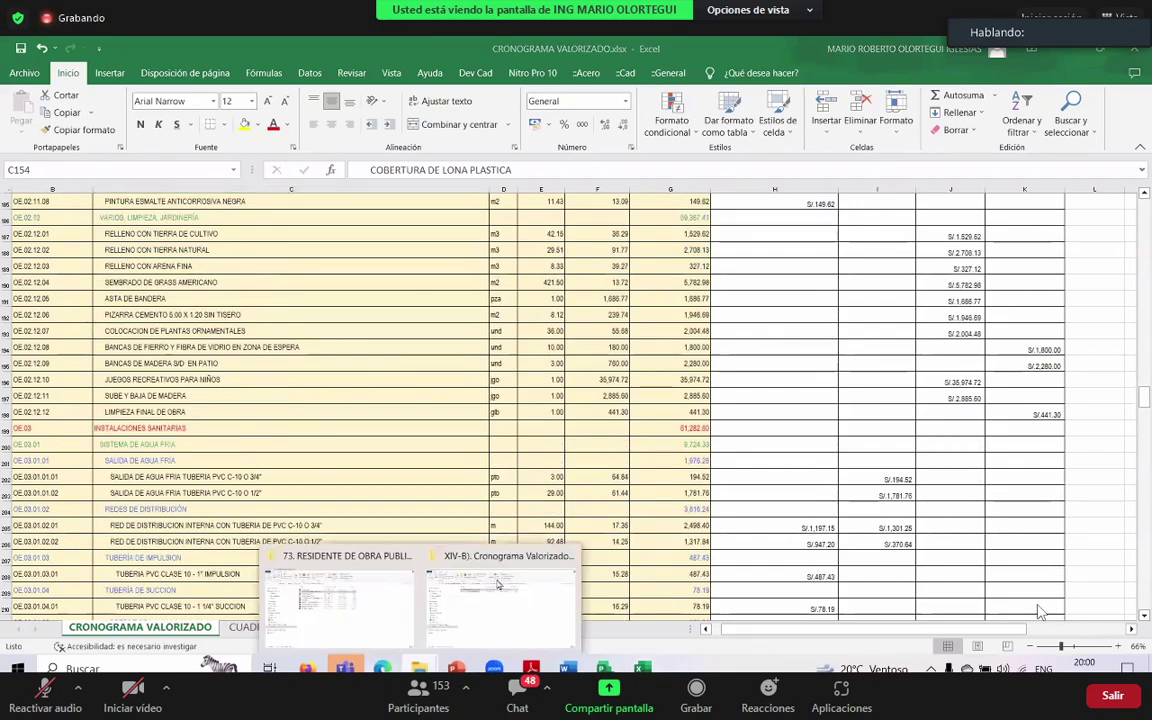
# Switch to File Explorer and open CURVA S NUEVA ESPERANZA.xlsx from the Cronograma Valorizado de Obra folder
pyautogui.click(497, 585)
pyautogui.click(345, 219)
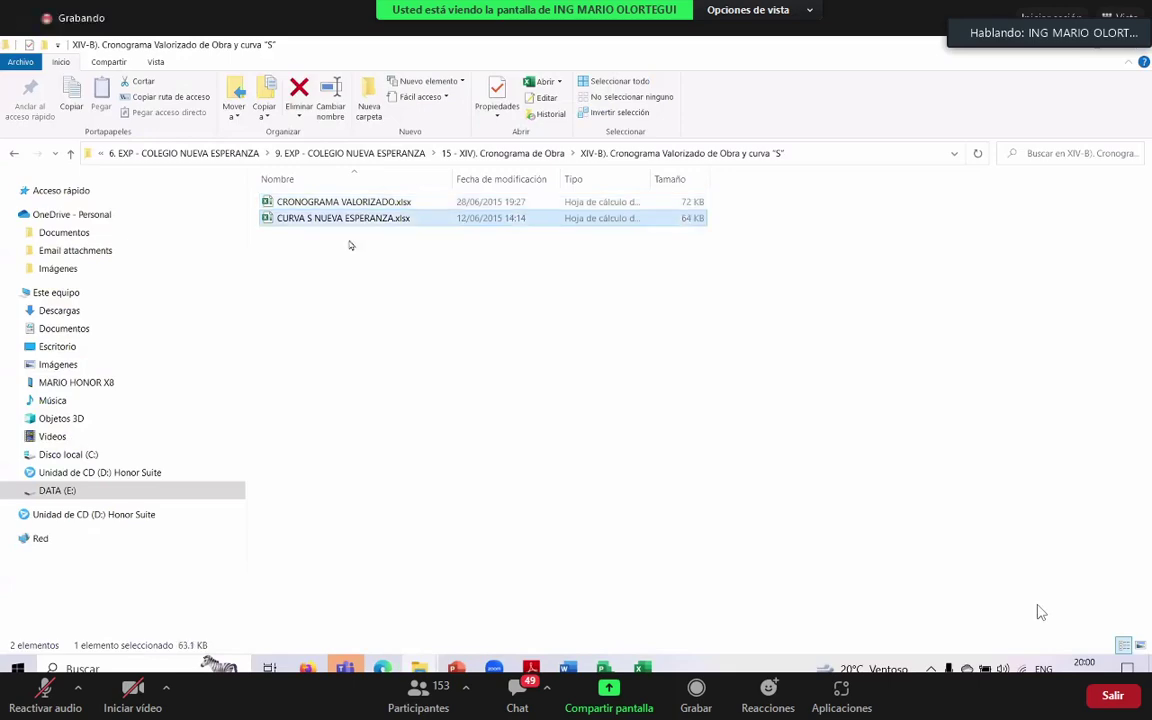
pyautogui.doubleClick(318, 204)
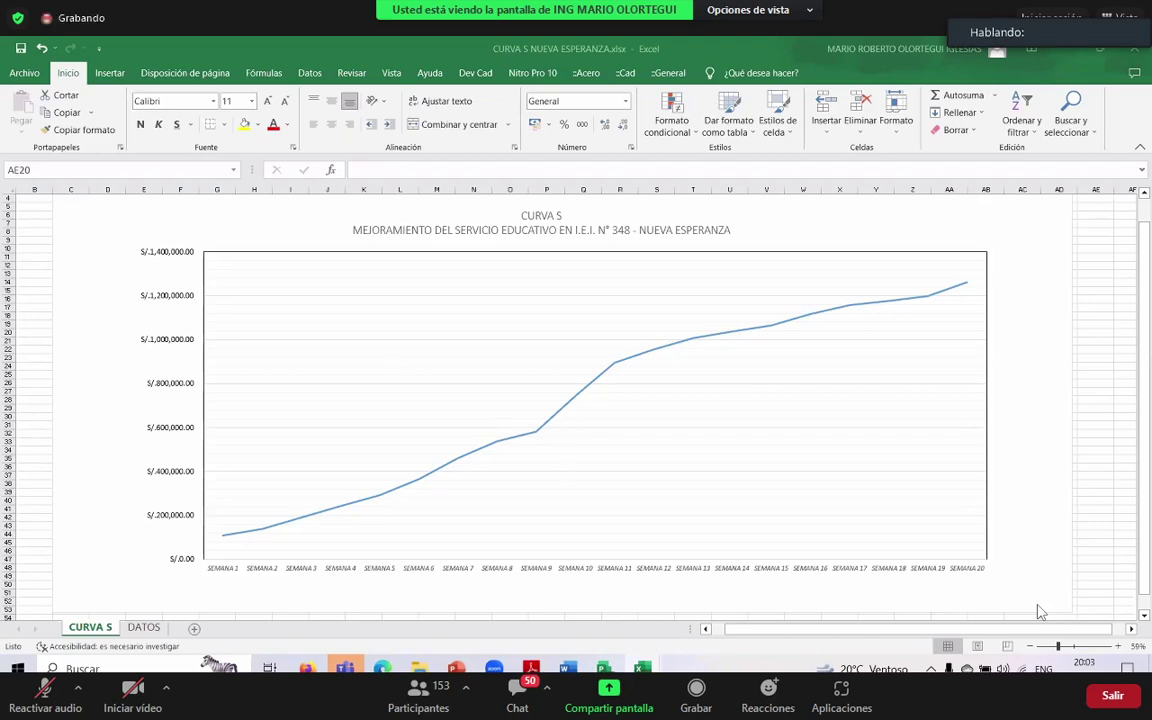
# Return to File Explorer and browse from the Colegio Nueva Esperanza file to the XVIII-B). Arquitectura folder in 19 - XVIII). Planos
pyautogui.moveTo(419, 668)
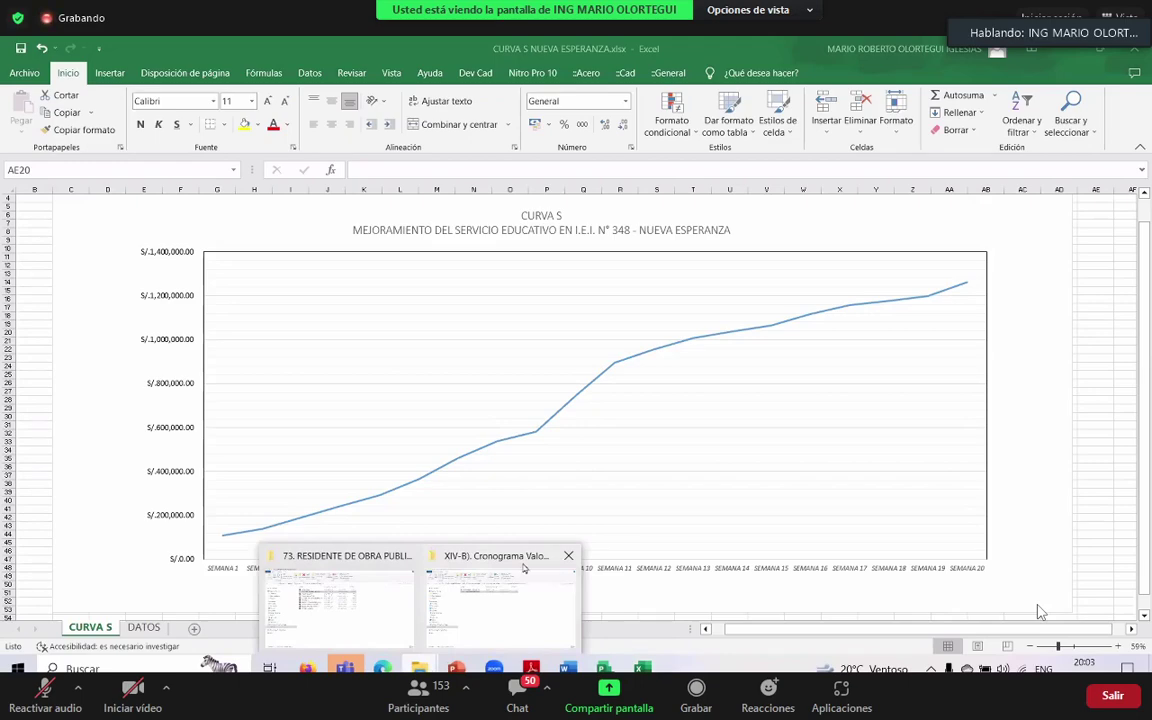
pyautogui.click(500, 638)
pyautogui.click(70, 153)
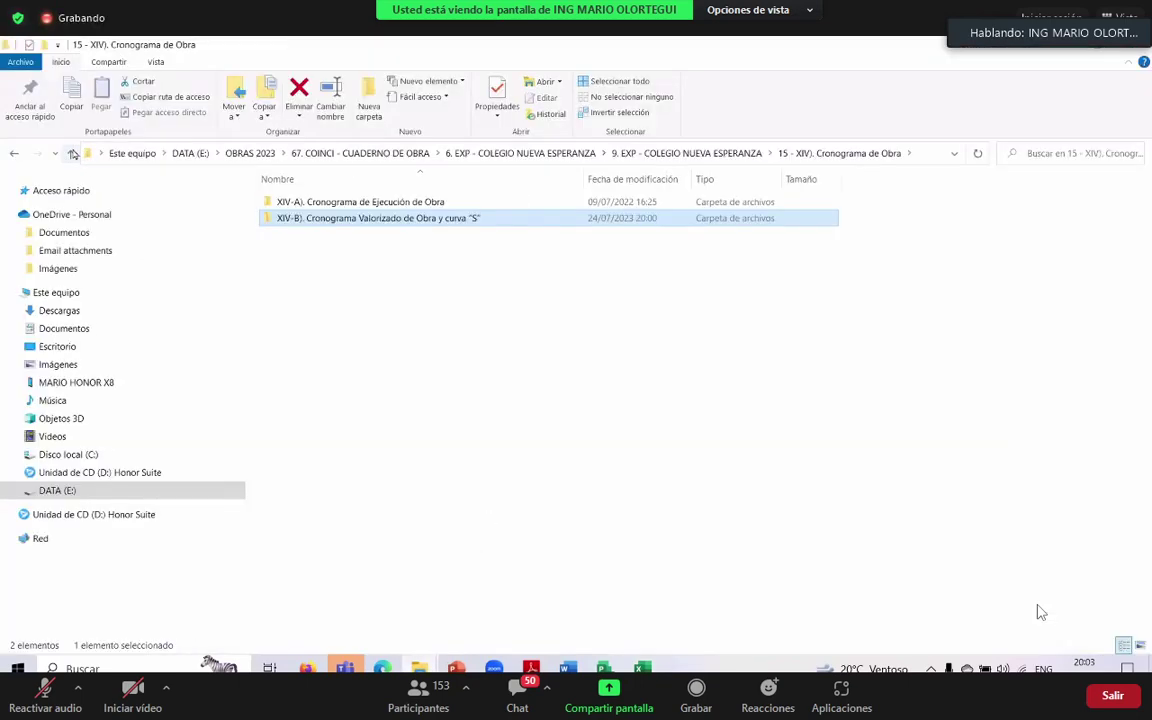
pyautogui.hotkey('alt', 'Up')
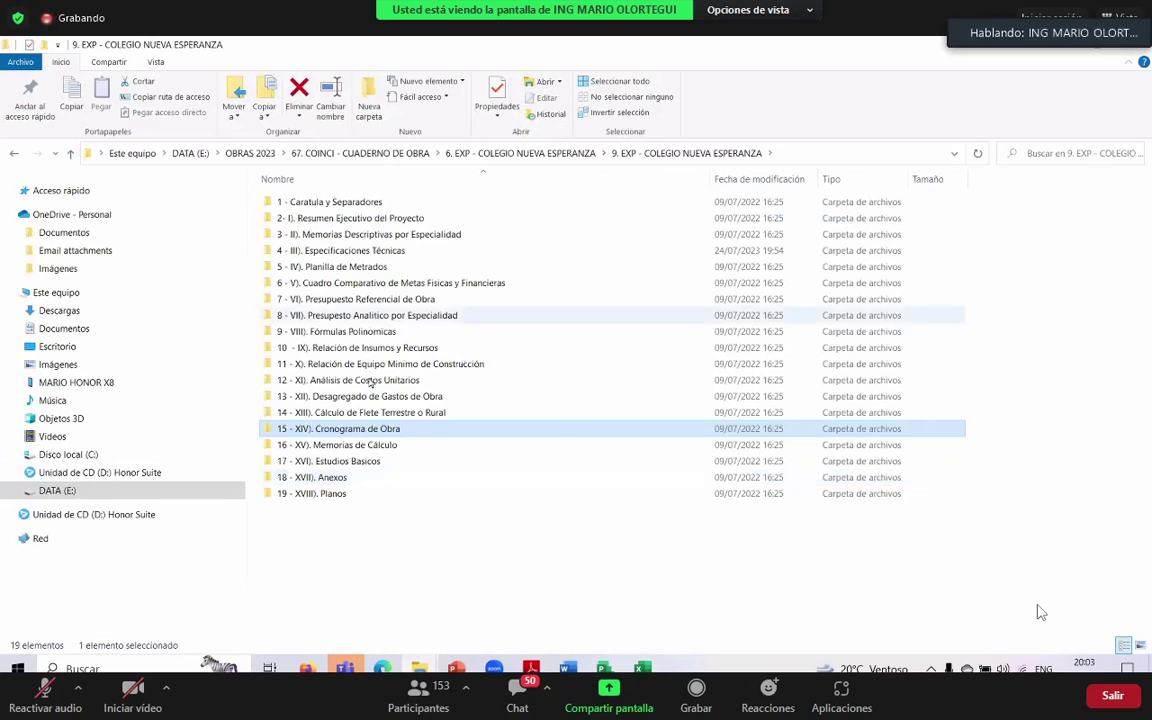
pyautogui.doubleClick(320, 493)
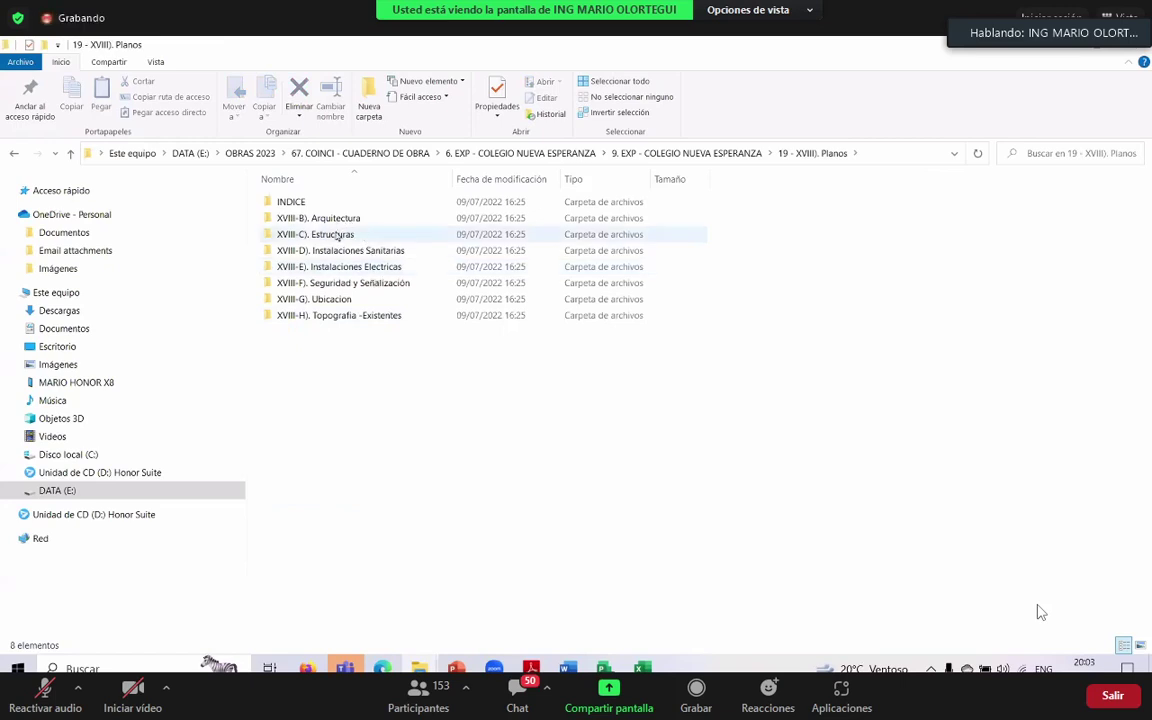
pyautogui.doubleClick(308, 217)
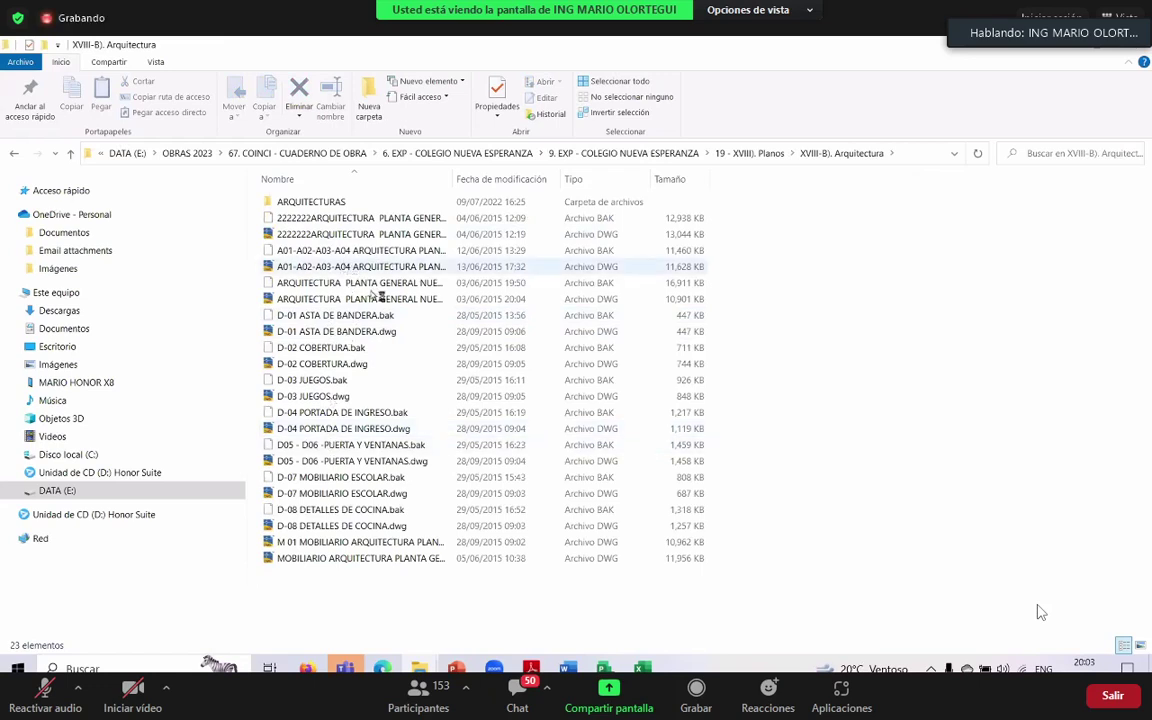
# Open the A01-A02-A03-A04 ARQUITECTURA PLANTA GENERAL NUEVA ESPERANZA.dwg drawing in AutoCAD, ignoring its unresolved reference files
pyautogui.doubleClick(338, 264)
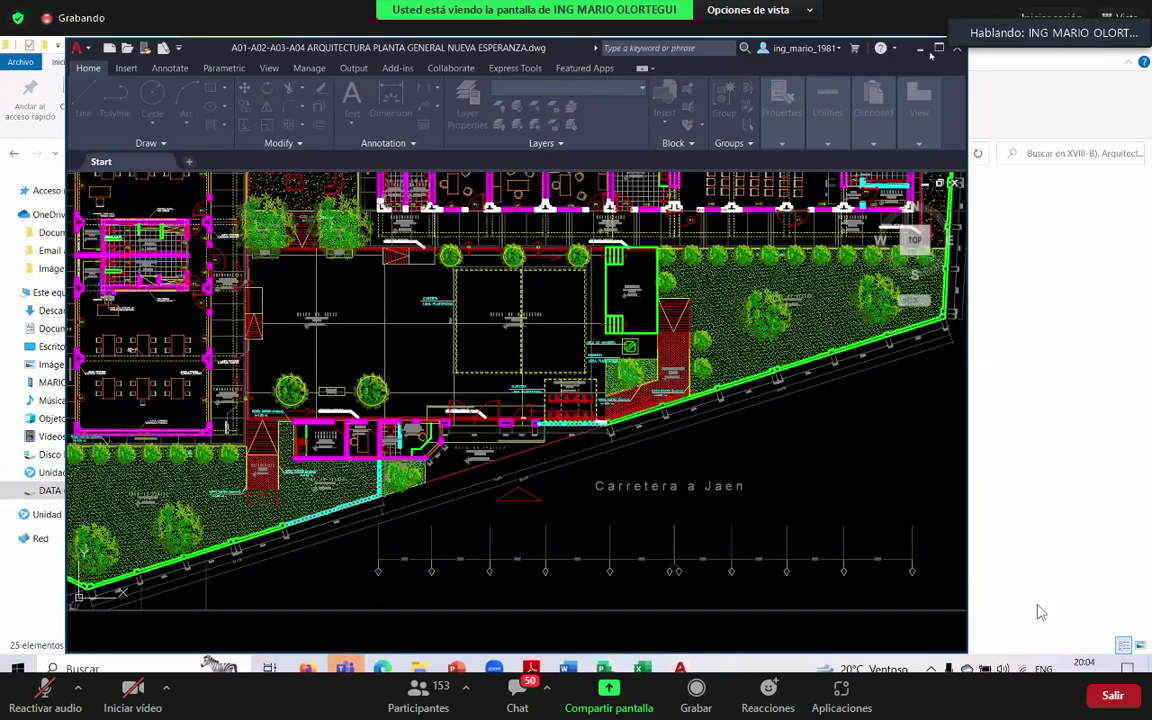
pyautogui.press('Return')
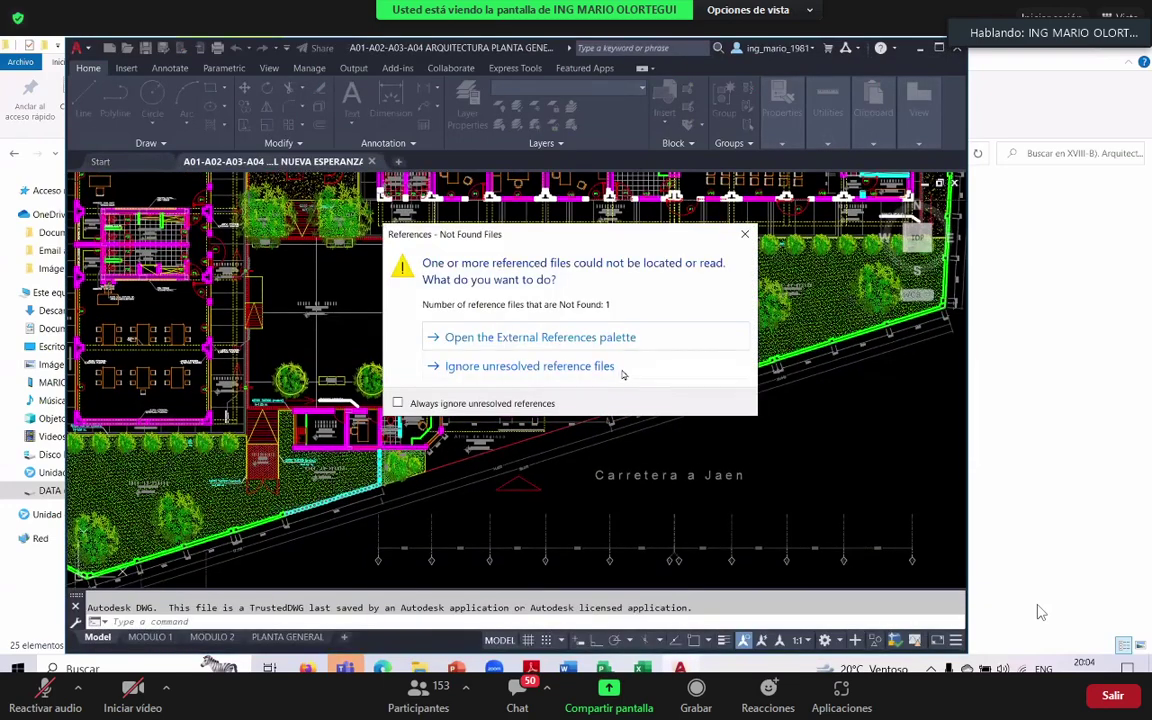
pyautogui.click(618, 368)
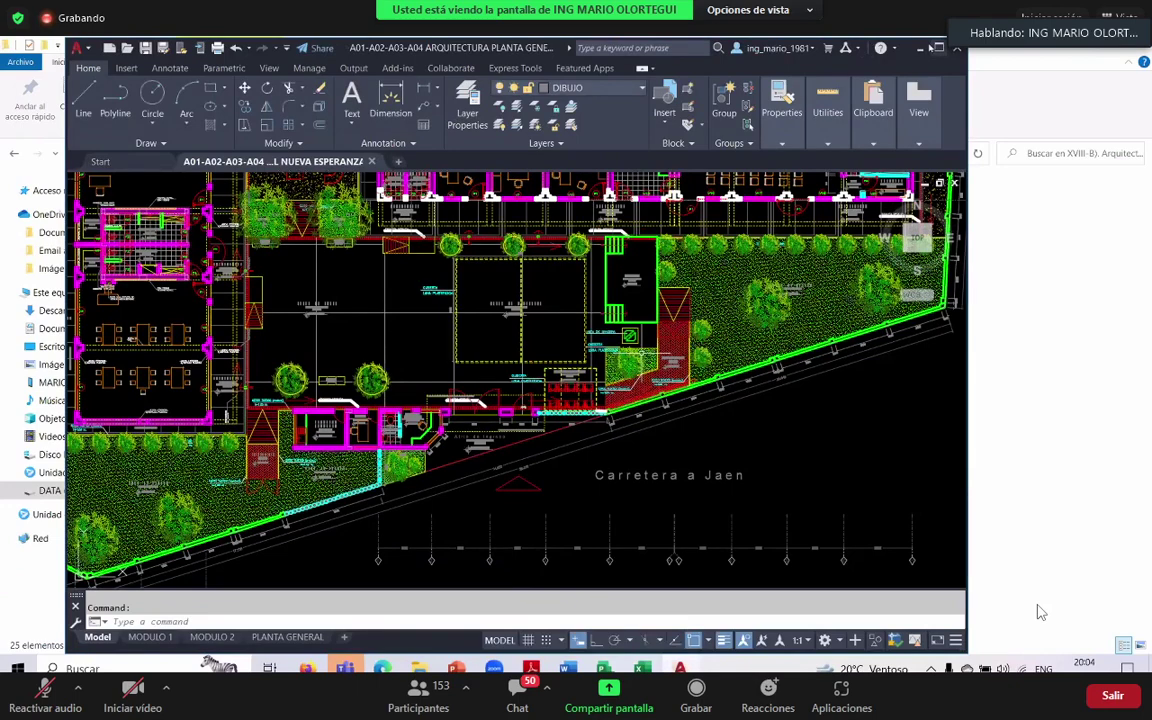